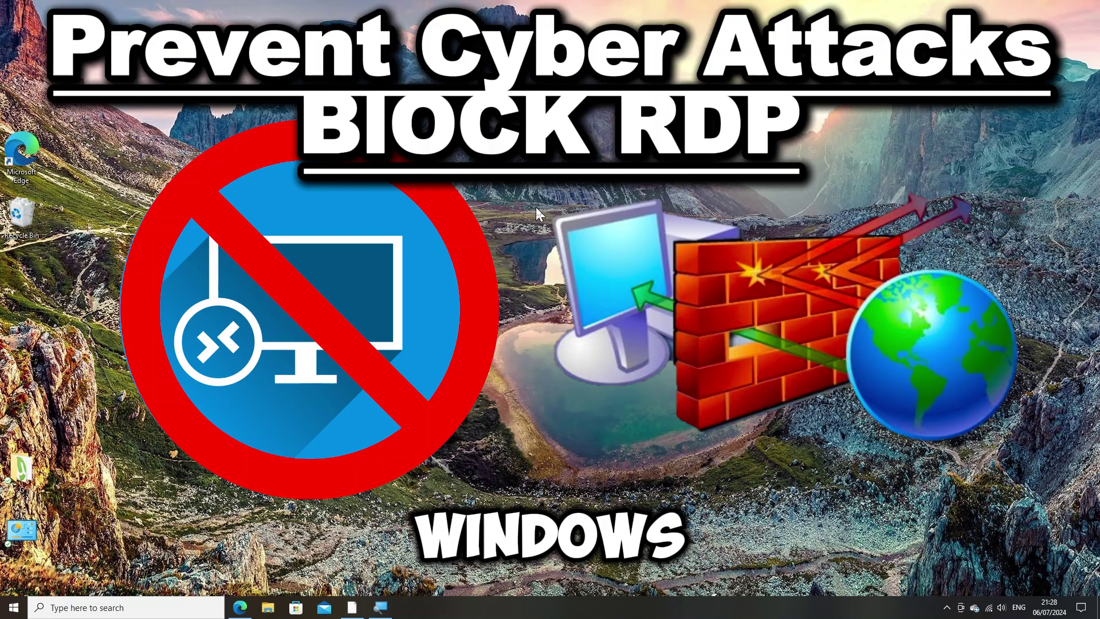
# Search for cmd and launch Command Prompt as administrator.
pyautogui.click(34, 608)
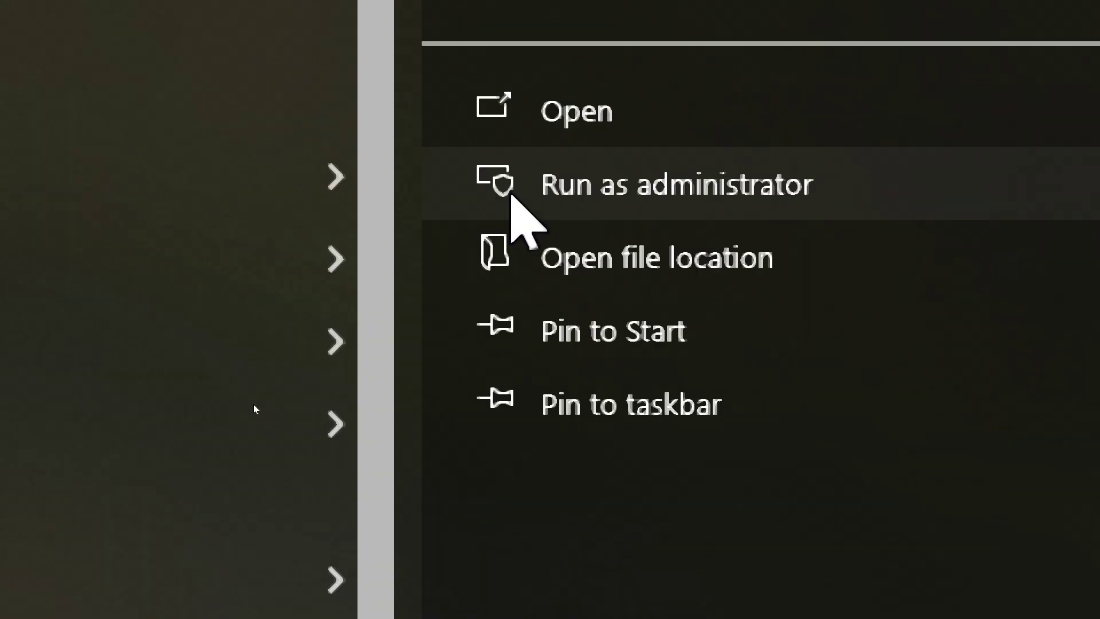
pyautogui.click(508, 193)
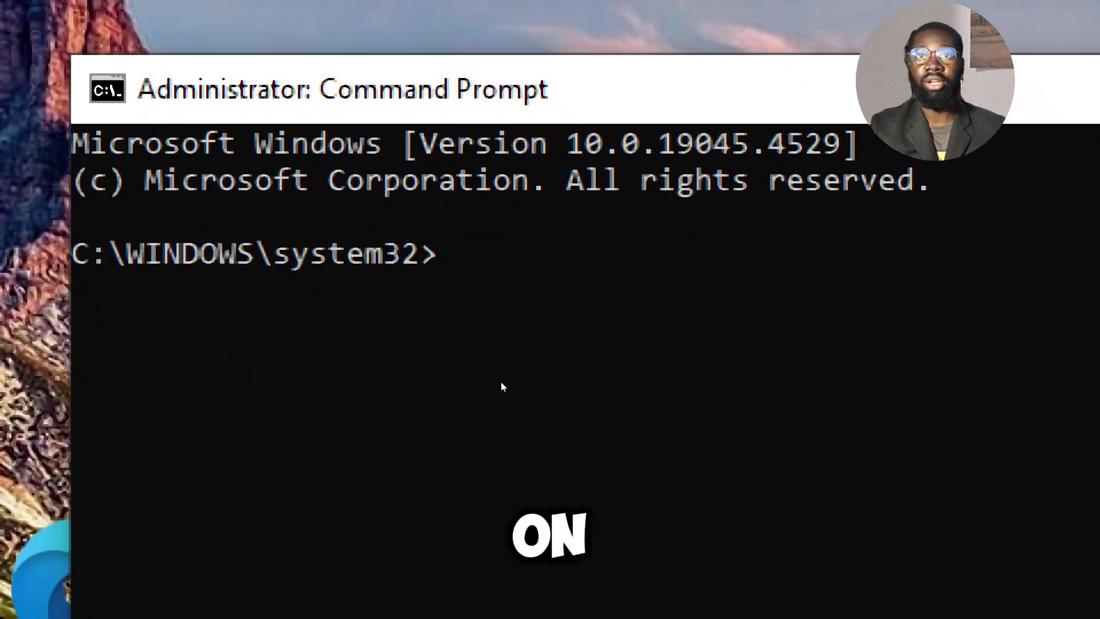
# Add an inbound netsh firewall rule 'Block RDP' blocking TCP port 3389.
pyautogui.write('netsh ')
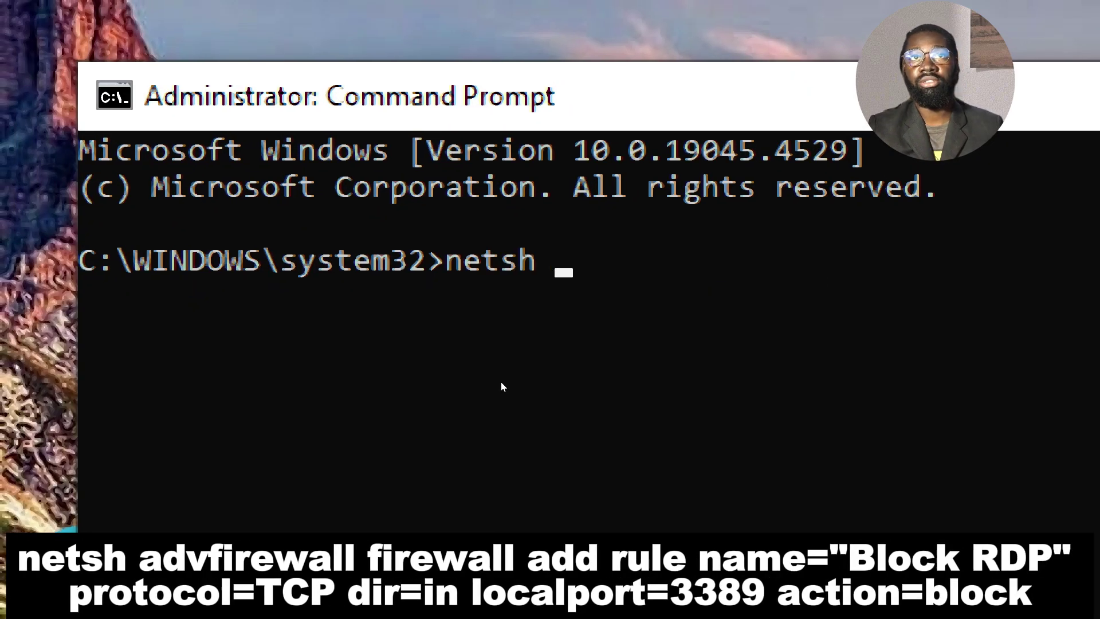
pyautogui.write('advfirew')
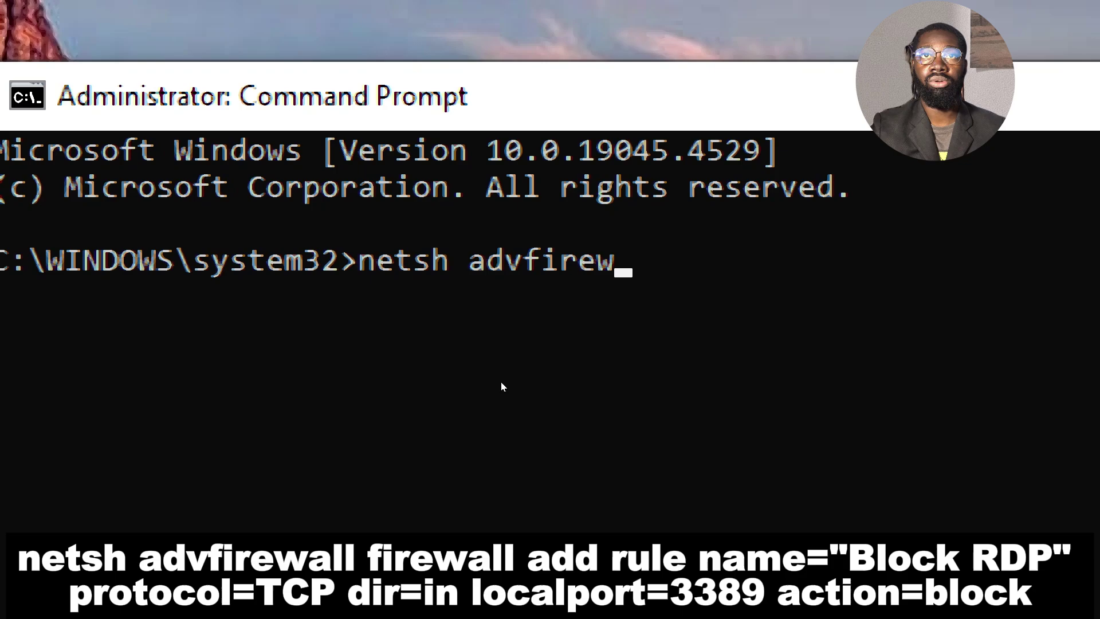
pyautogui.write('all firewall ')
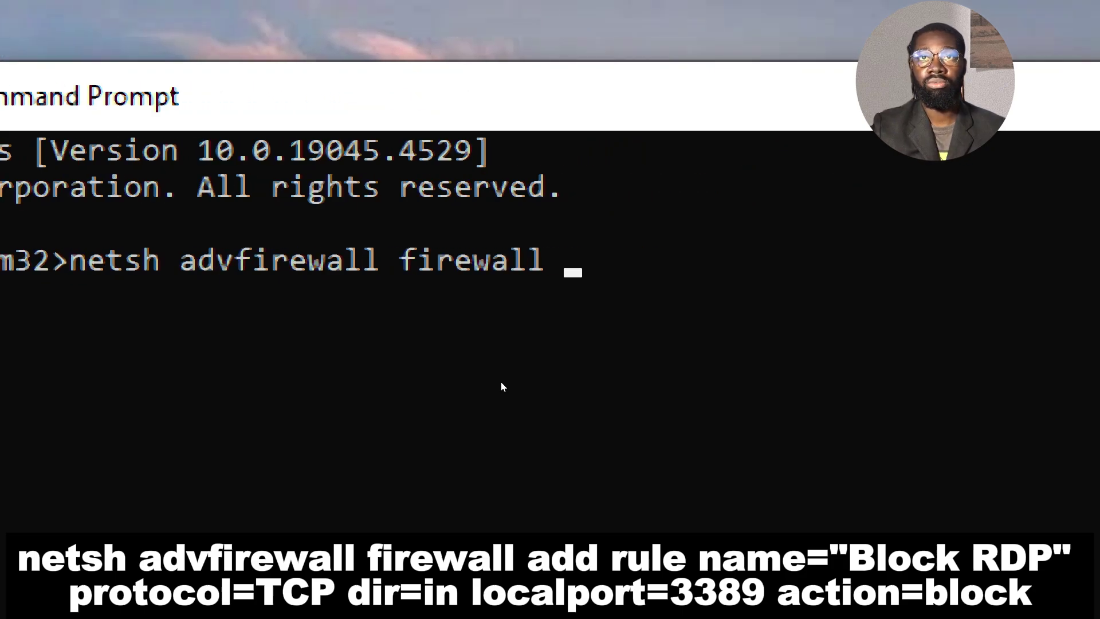
pyautogui.write('add rule ')
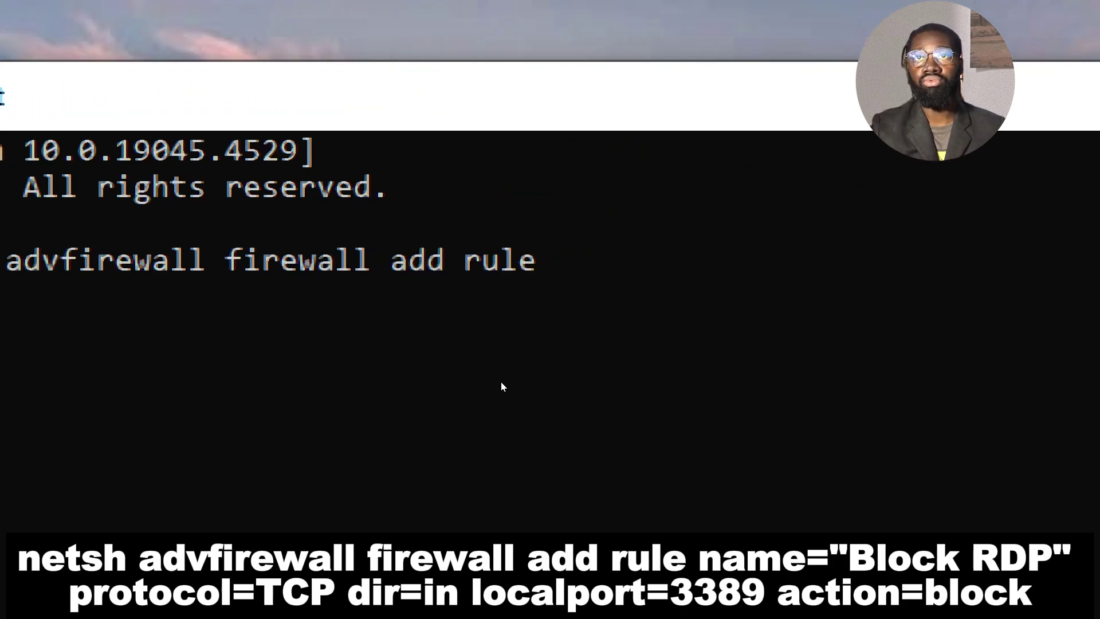
pyautogui.write('name="B')
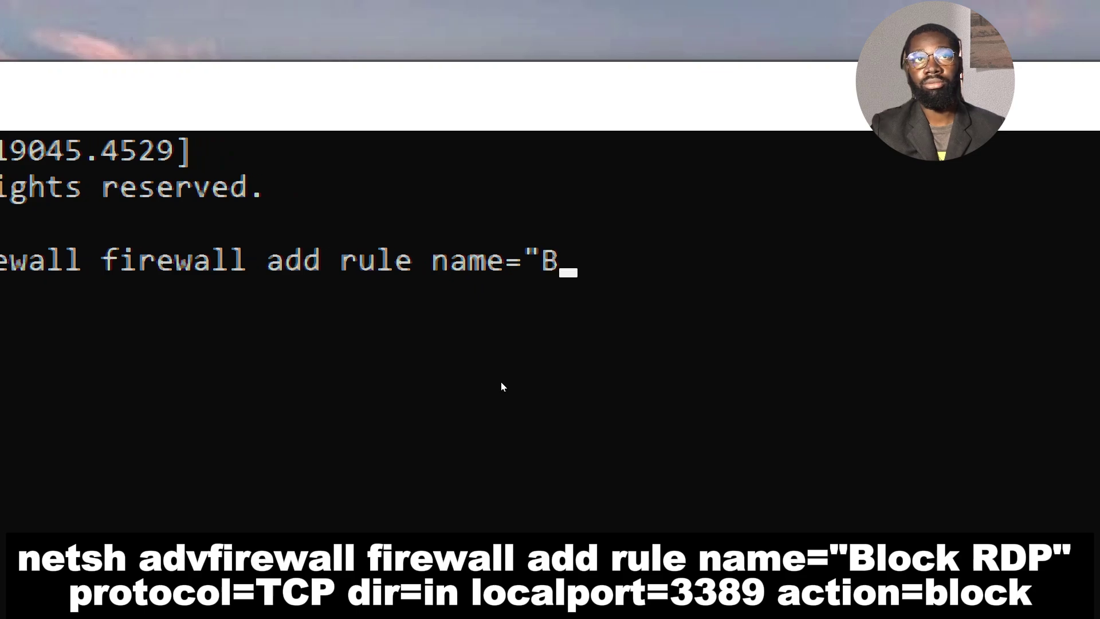
pyautogui.write('lock RD')
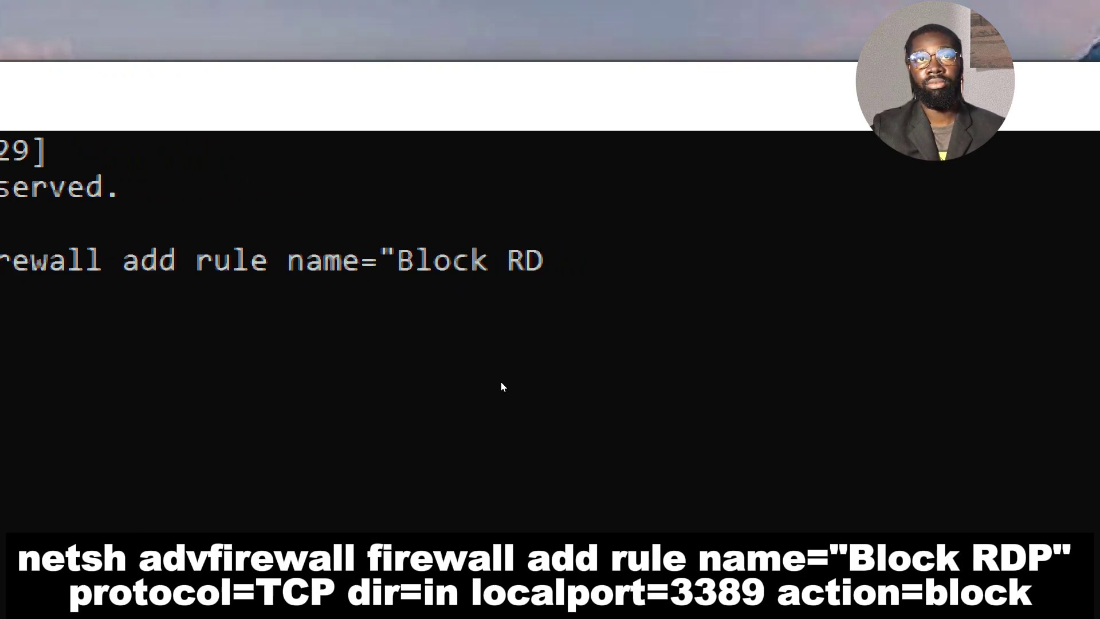
pyautogui.write('P" proto')
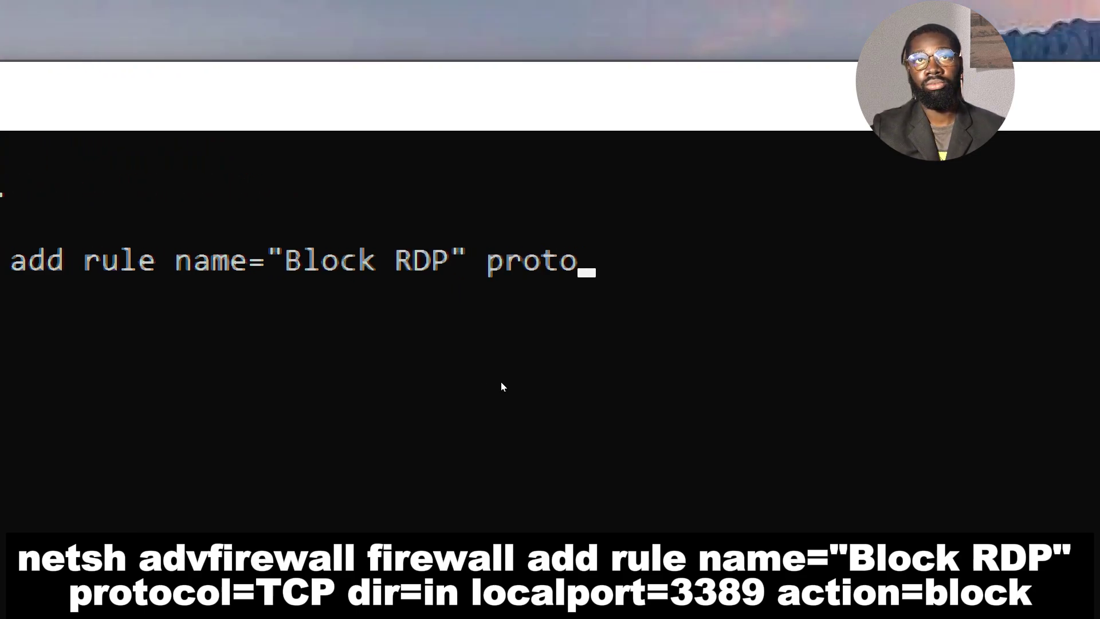
pyautogui.write('col=TCP d')
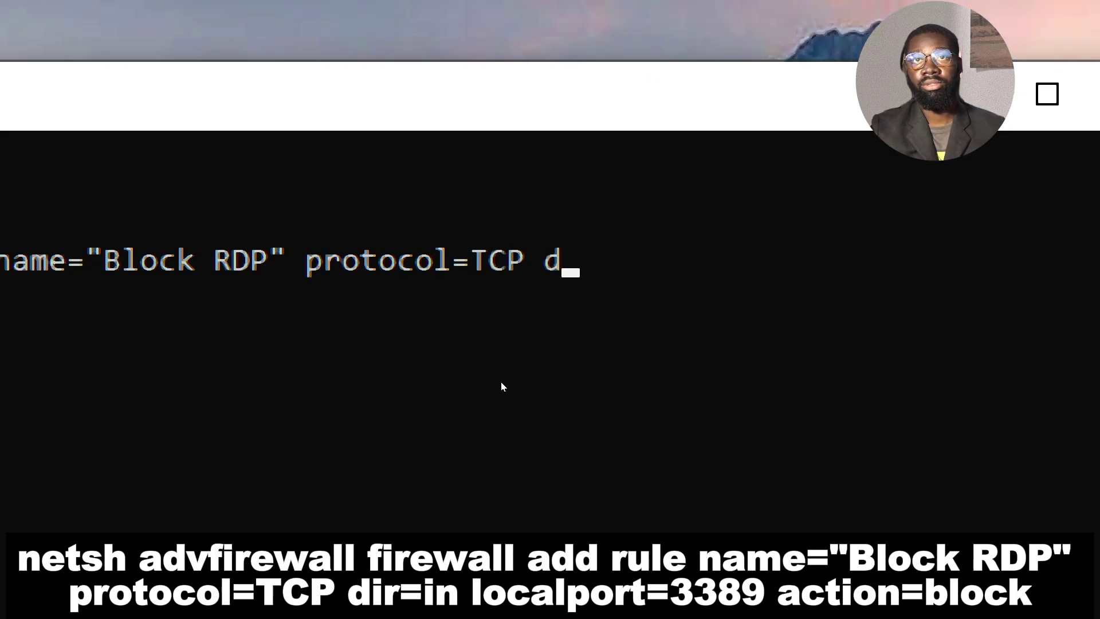
pyautogui.write('ir=in lo')
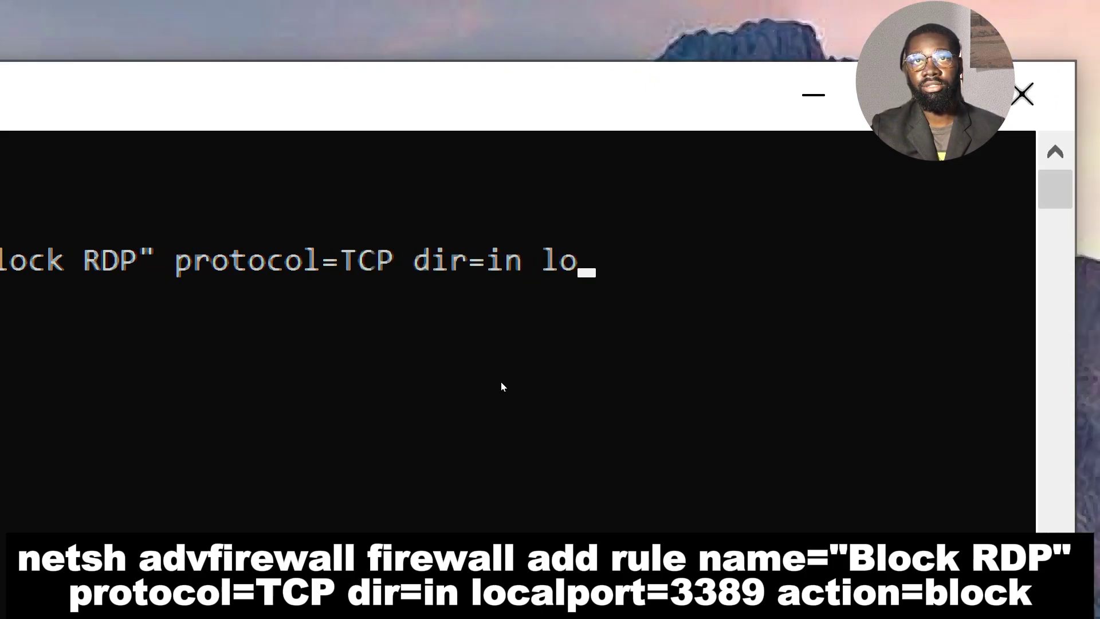
pyautogui.write('calport=3')
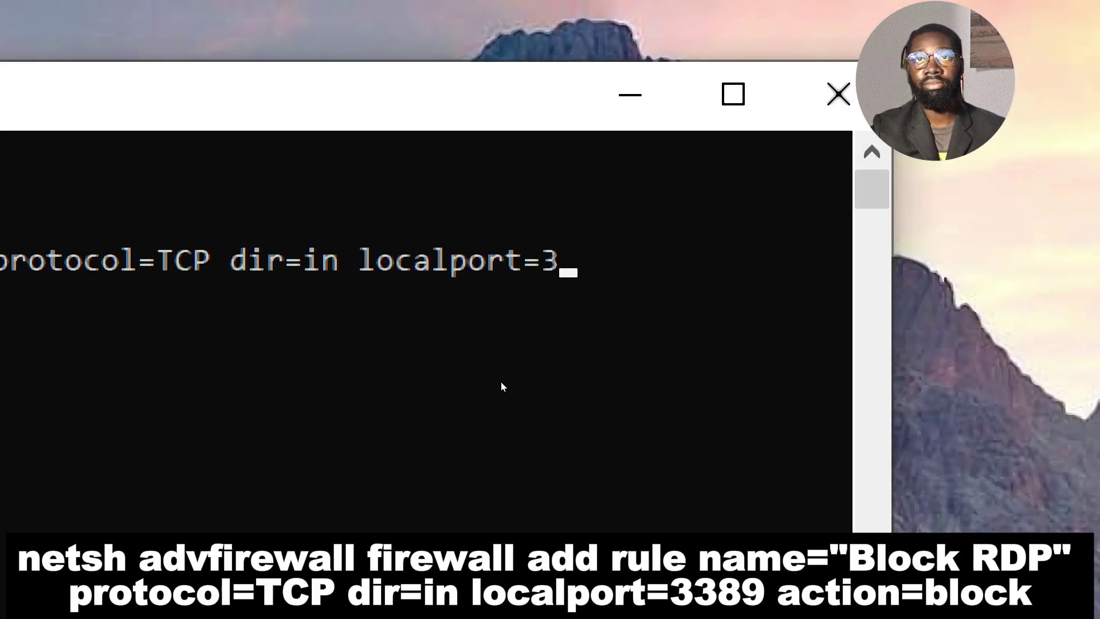
pyautogui.write('389 acti')
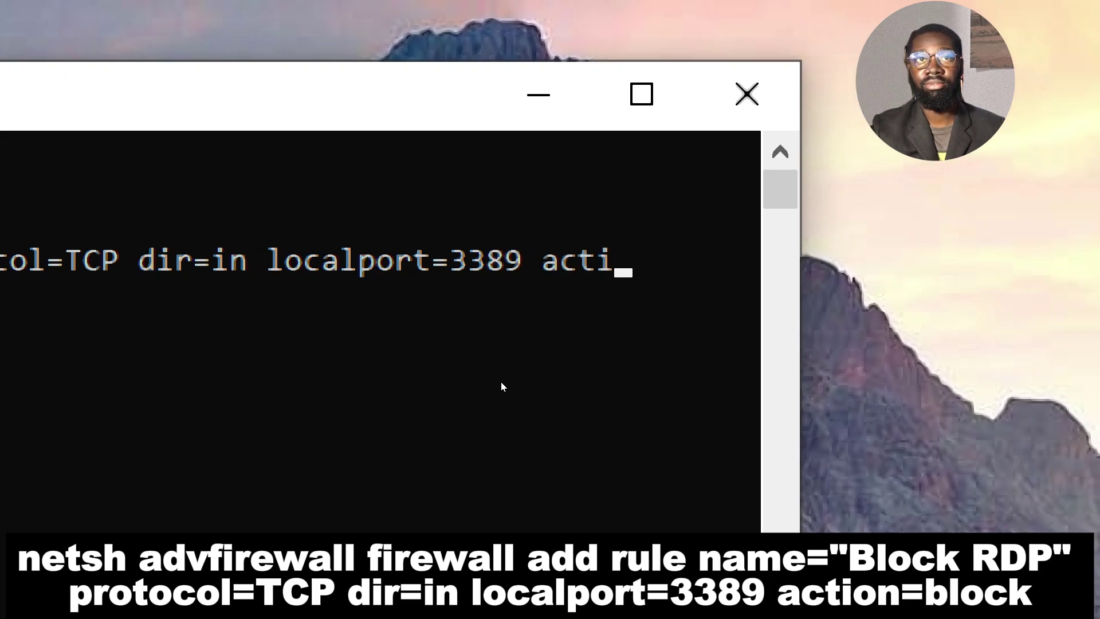
pyautogui.write('on=')
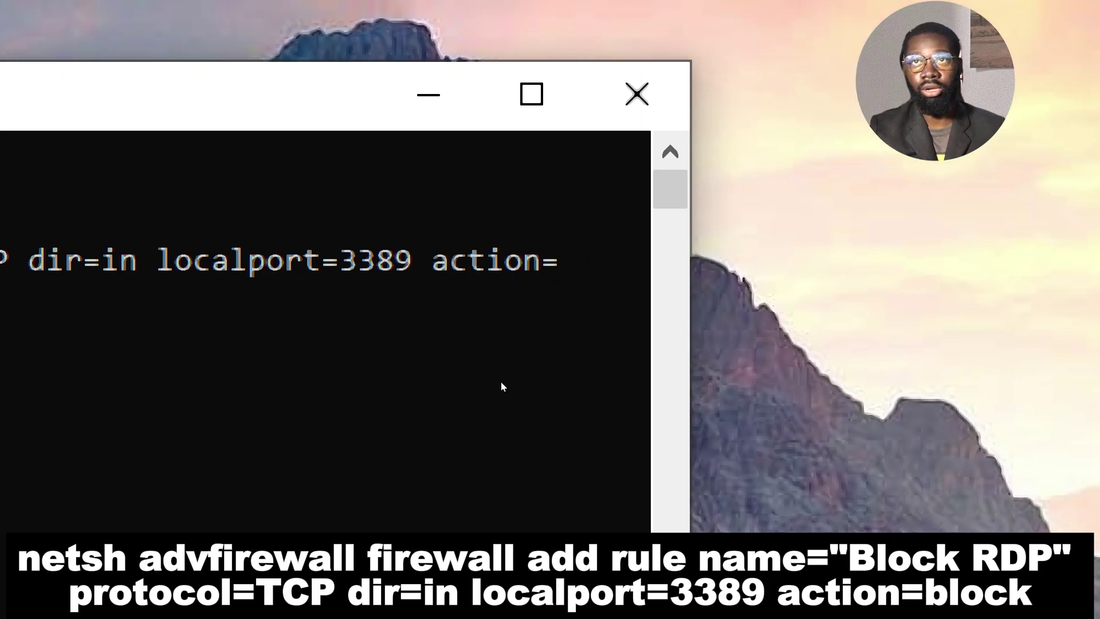
pyautogui.write('block')
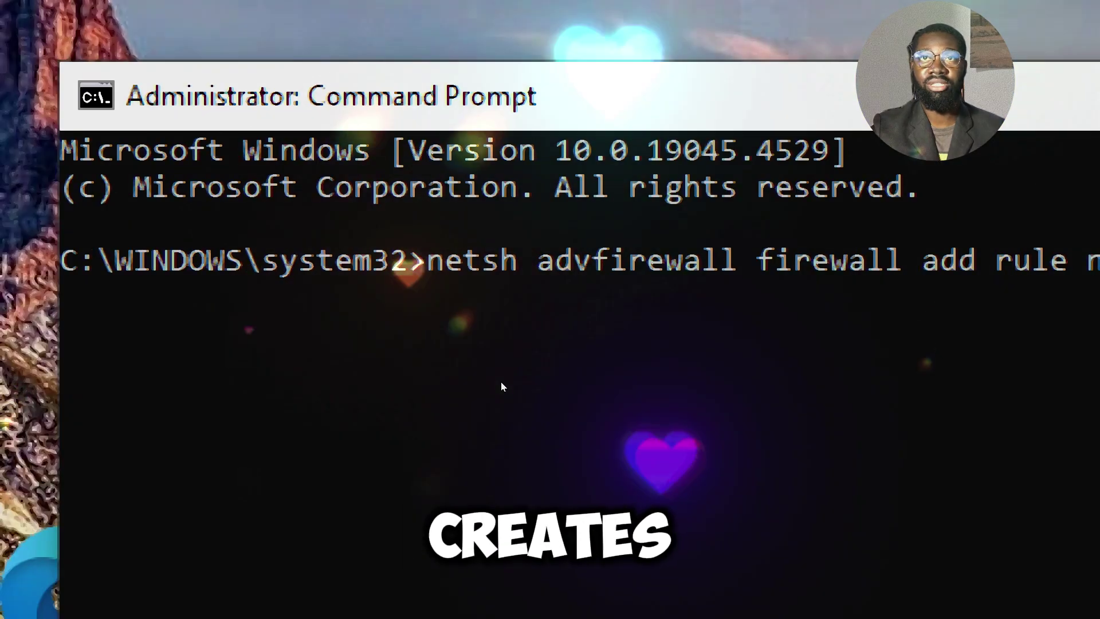
pyautogui.press('Return')
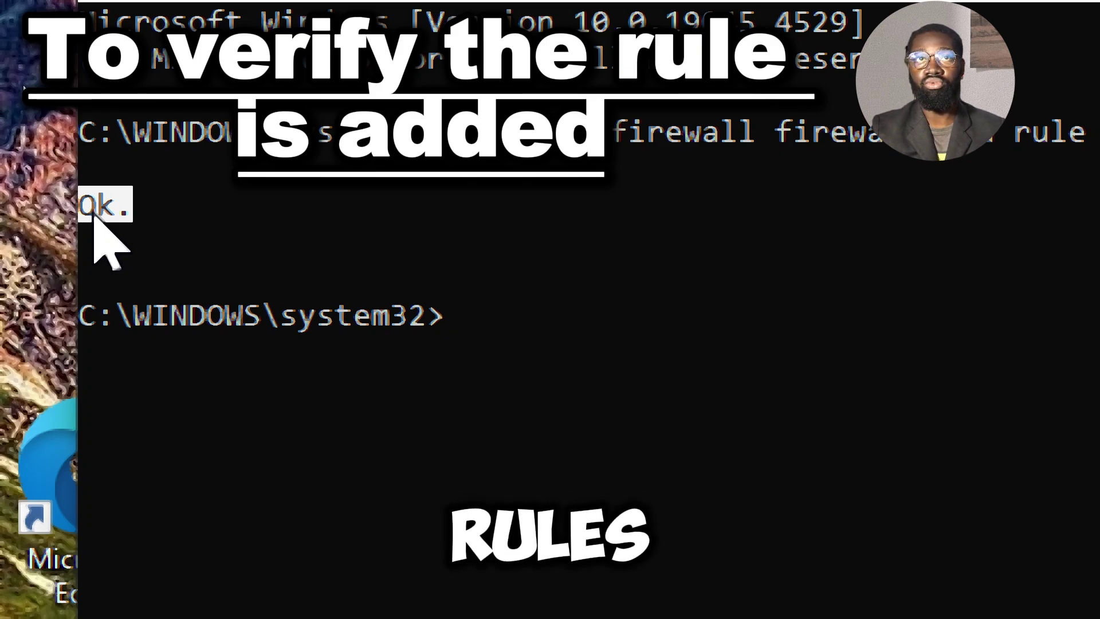
# Run netsh advfirewall firewall show rule name=all to list every firewall rule.
pyautogui.write('netsh')
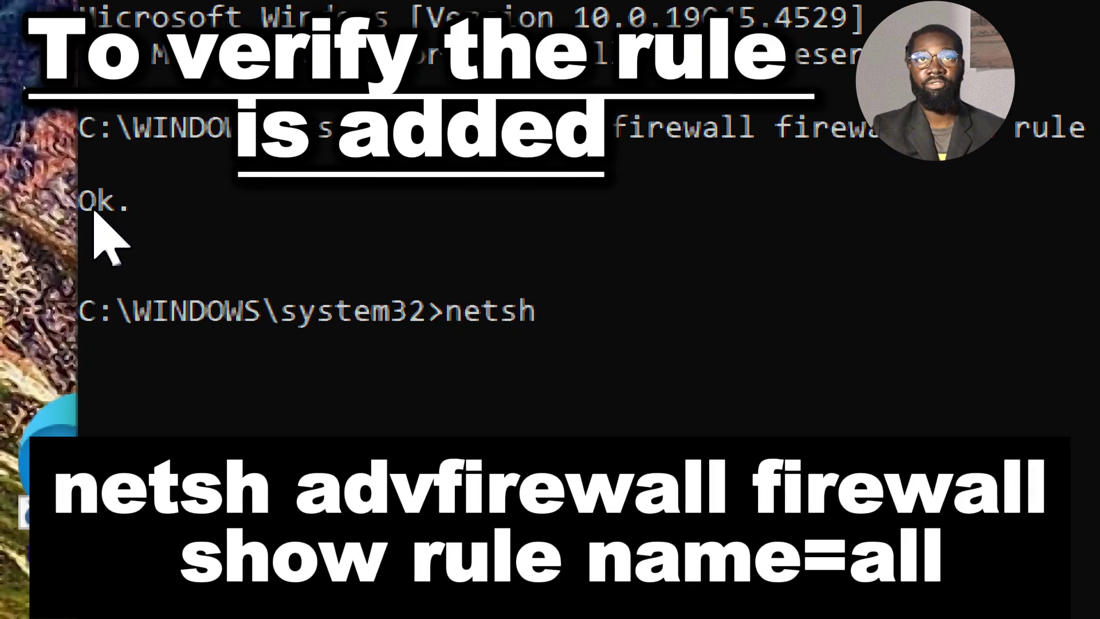
pyautogui.write('dv')
pyautogui.write('fi')
pyautogui.write('rew')
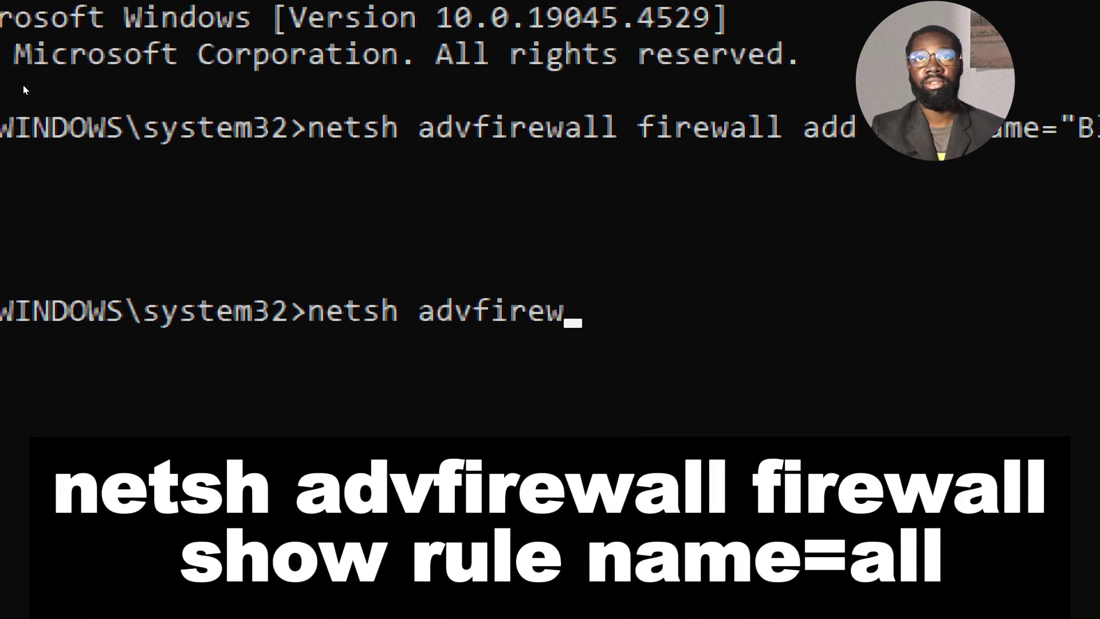
pyautogui.write('all firewall')
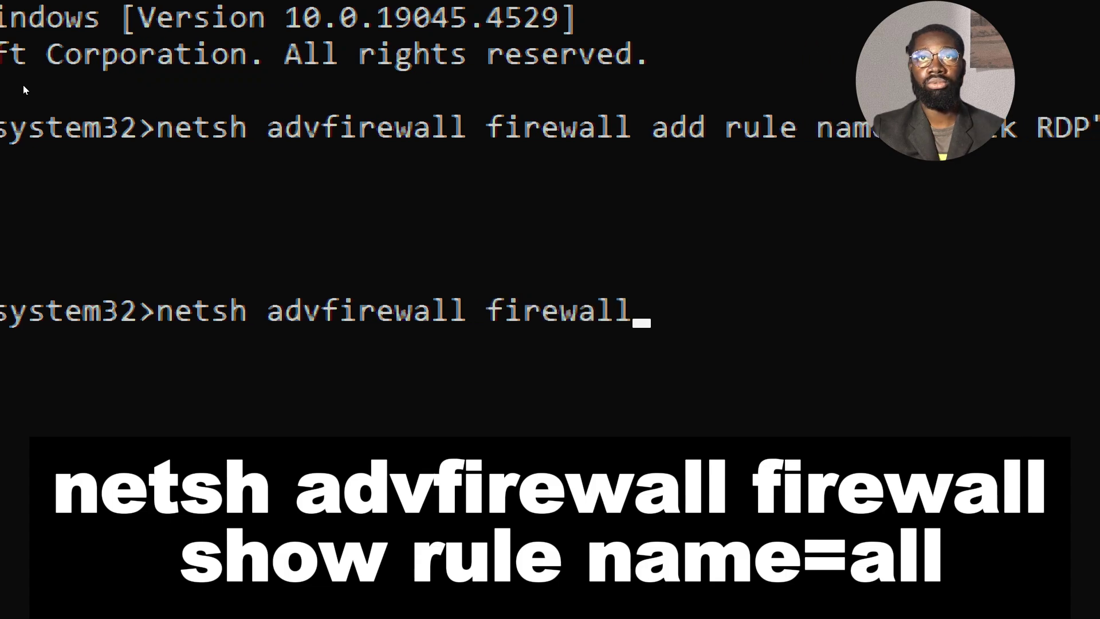
pyautogui.write(' show r')
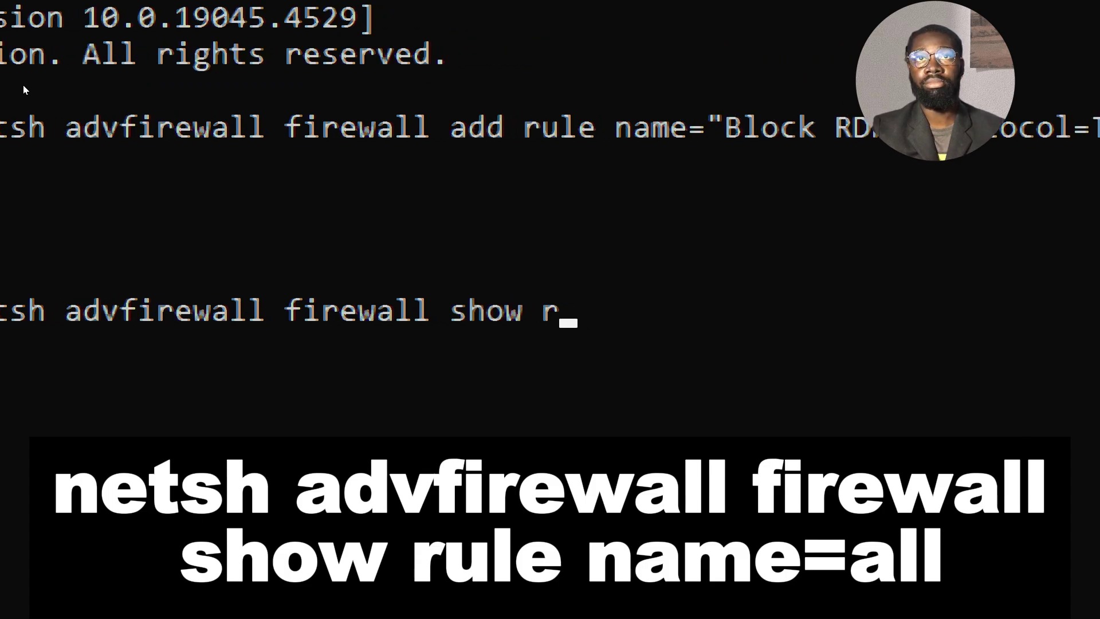
pyautogui.write('ule name=a')
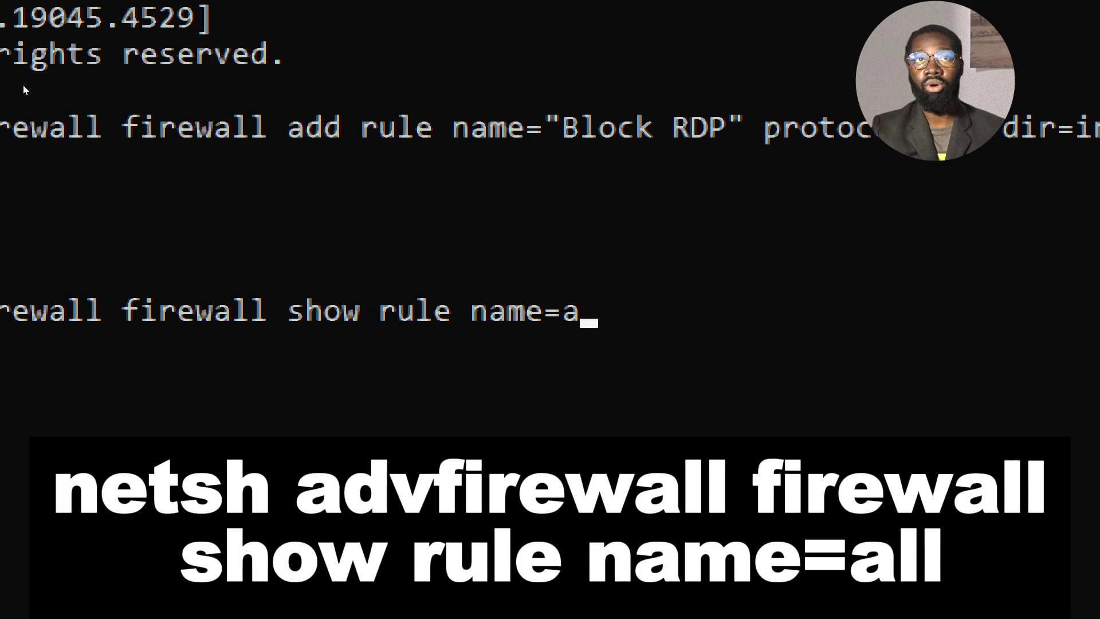
pyautogui.write('ll')
pyautogui.press('Return')
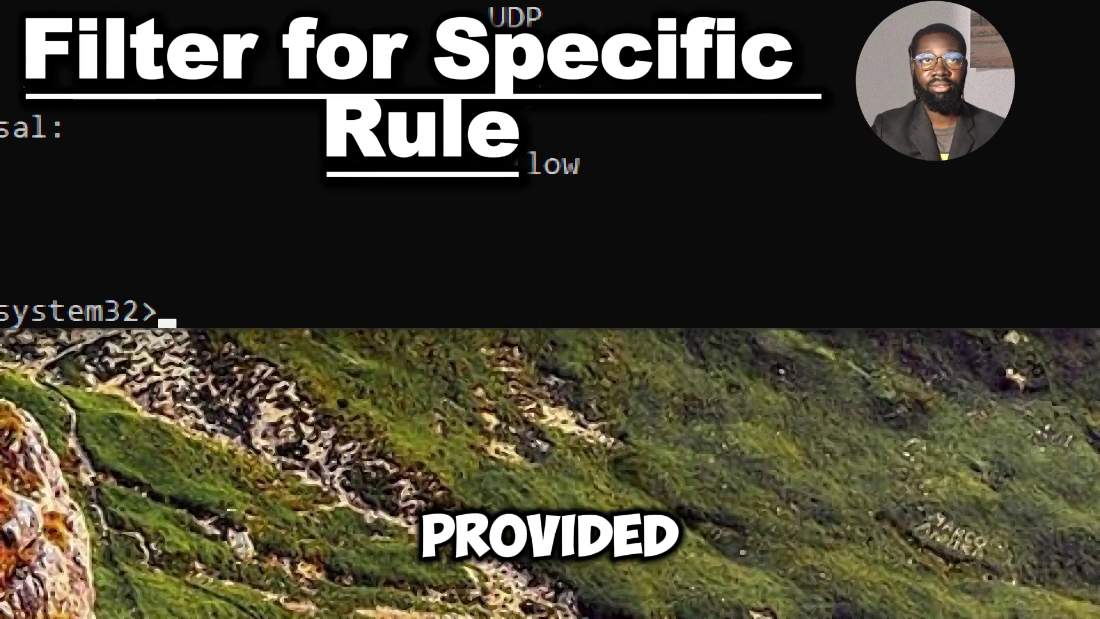
# Show the 'Block RDP' rule details and select its Enabled line.
pyautogui.write('netsh adv')
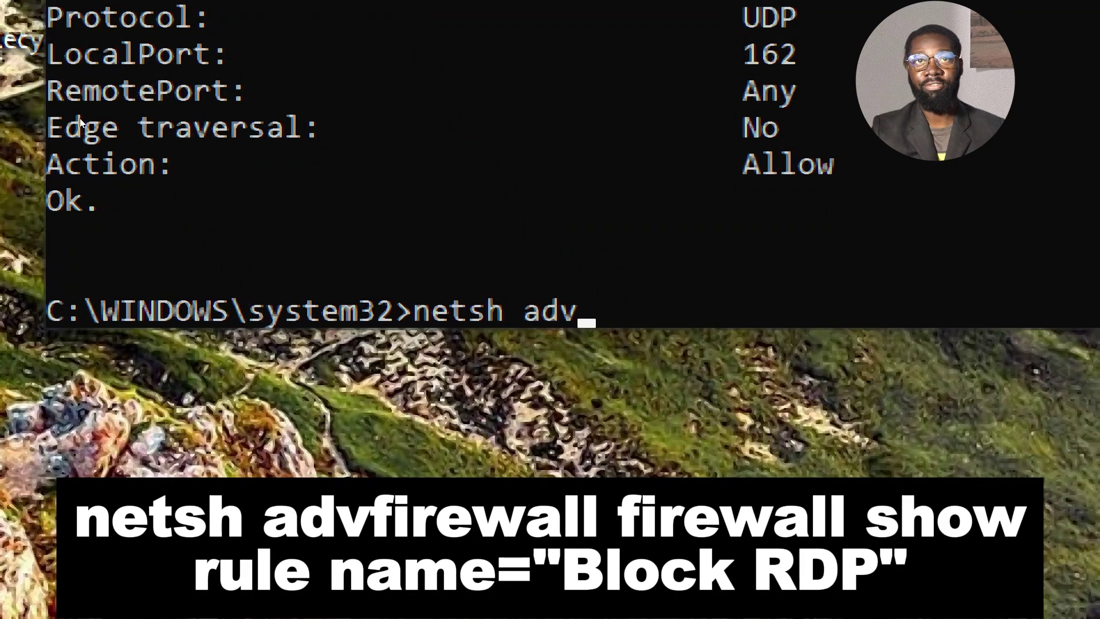
pyautogui.write('firewall fi')
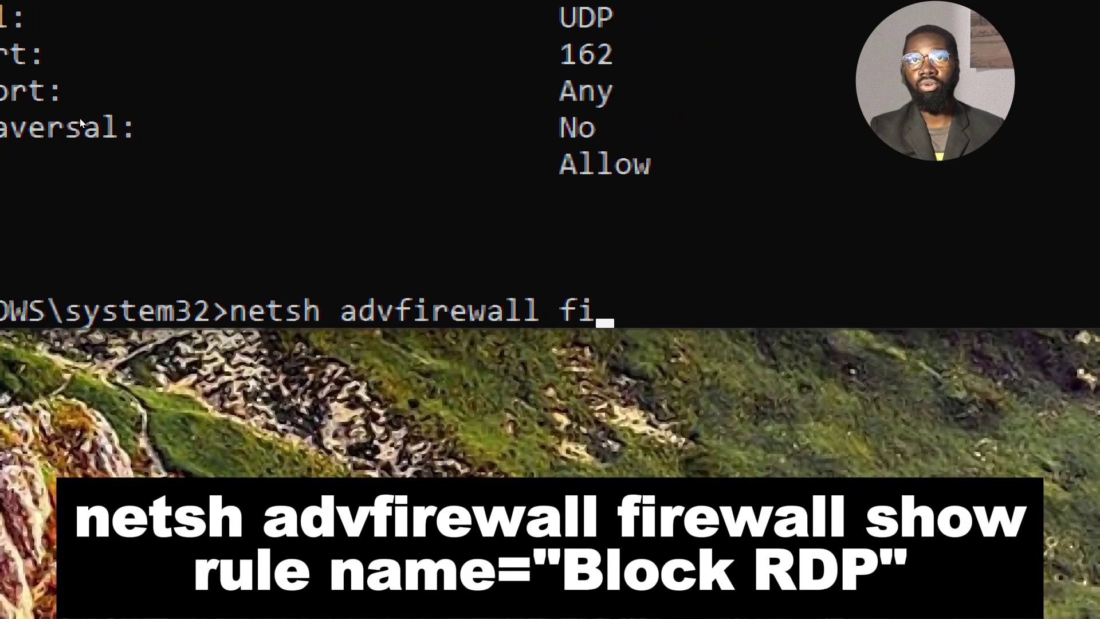
pyautogui.write('rewa')
pyautogui.write('ll show r')
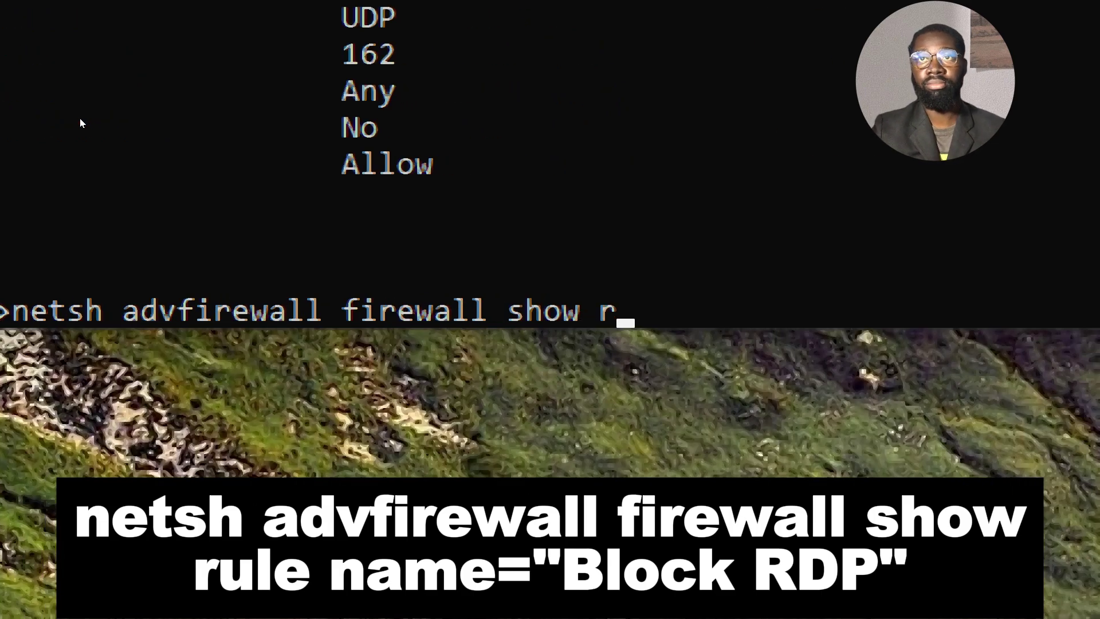
pyautogui.write('ule')
pyautogui.write(' name="Block')
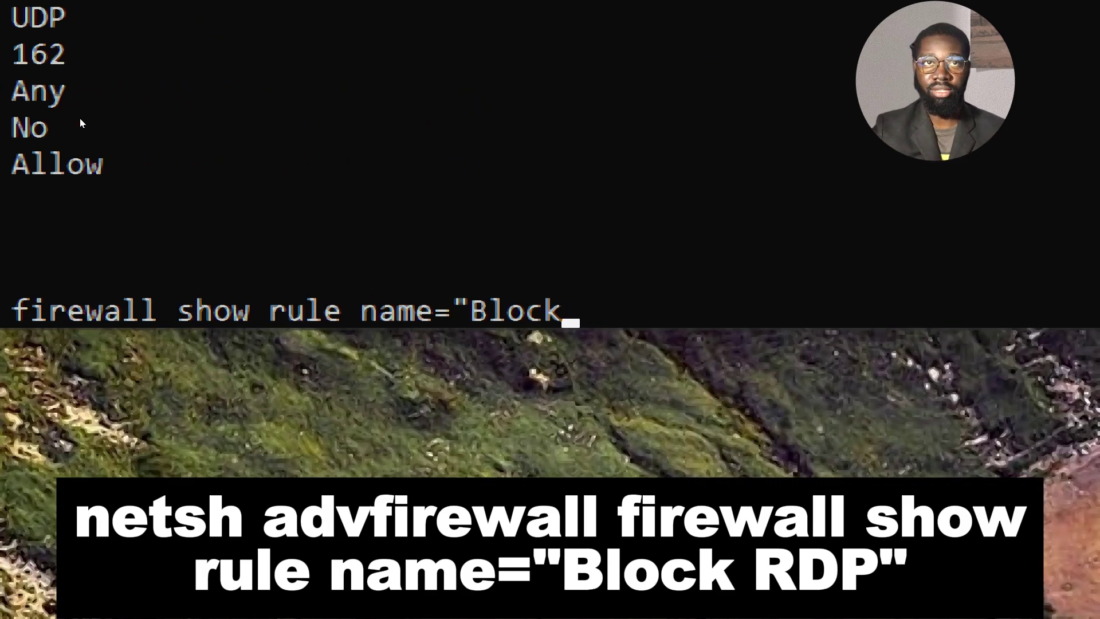
pyautogui.write(' RDP"')
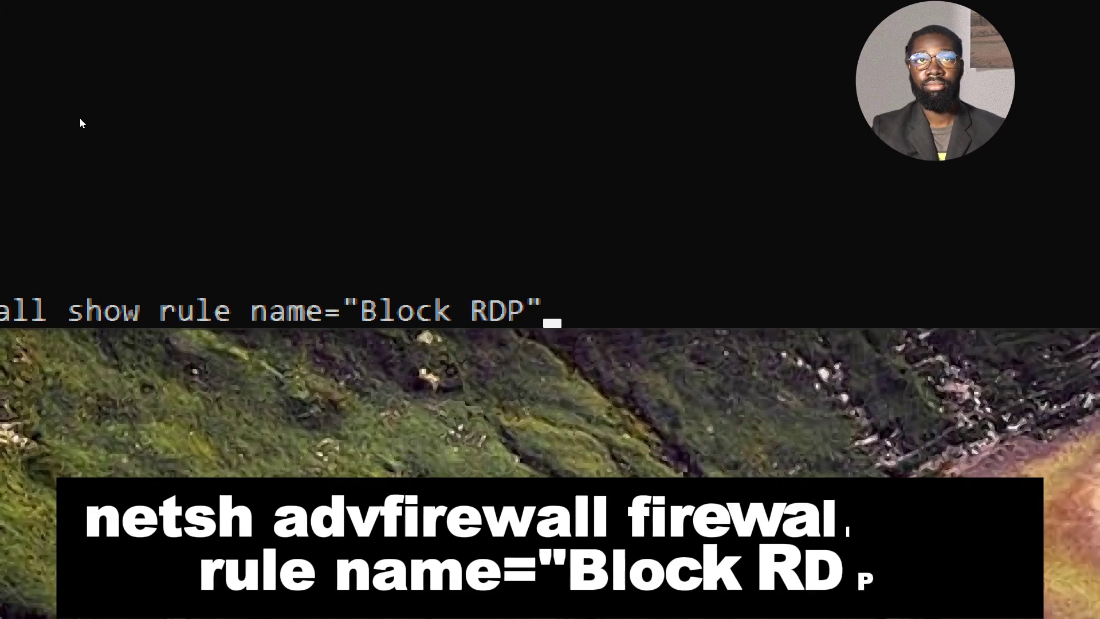
pyautogui.press('Return')
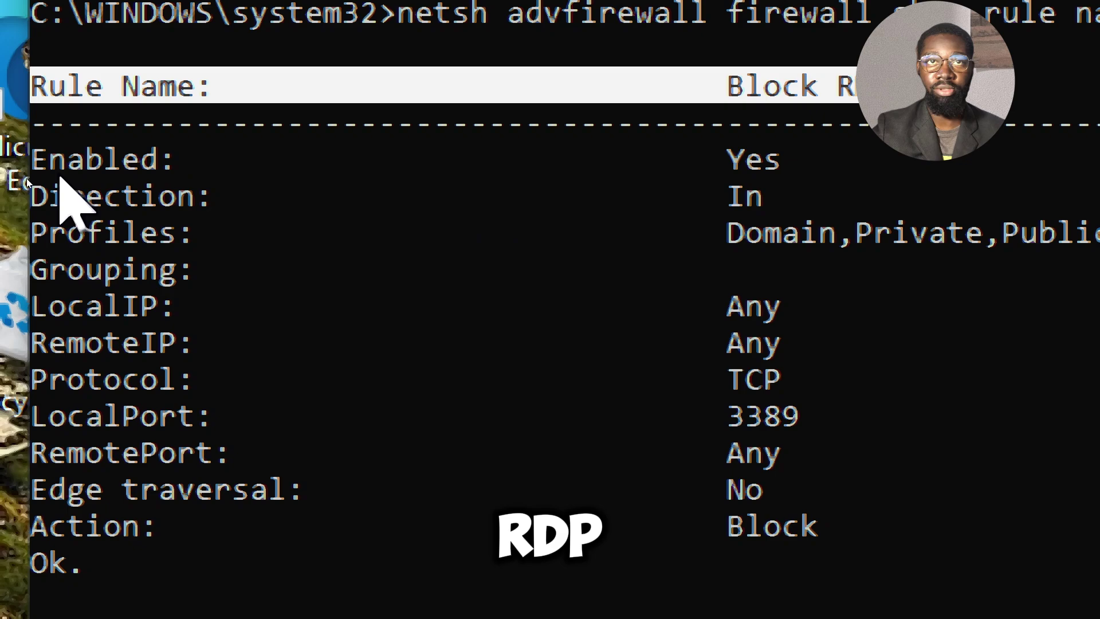
pyautogui.moveTo(60, 178); pyautogui.dragTo(689, 154)
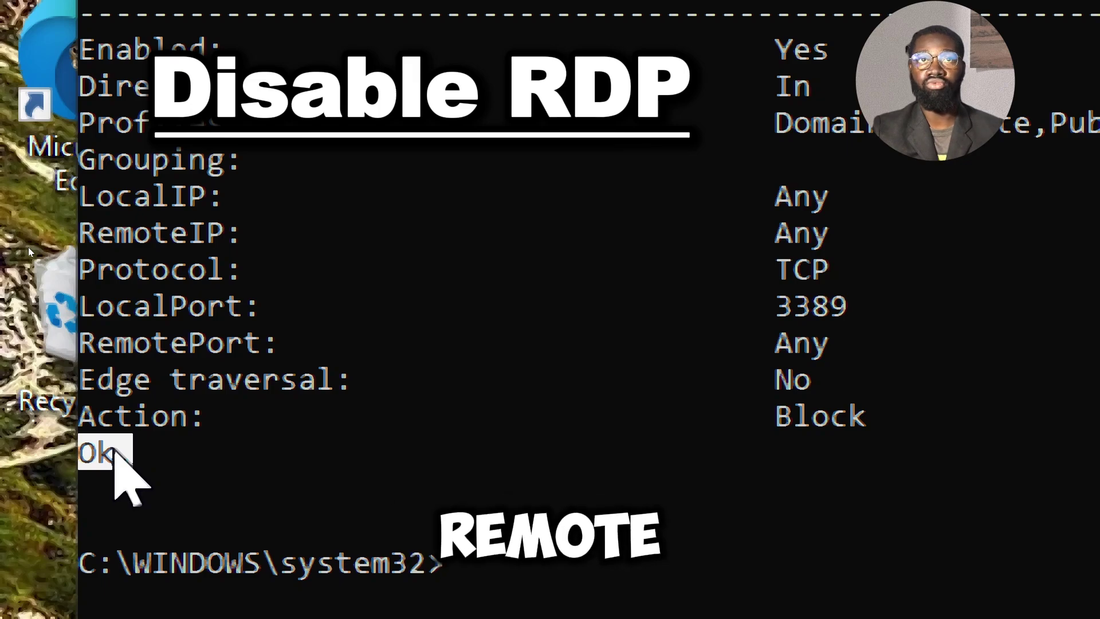
# Set fDenyTSConnections to REG_DWORD 1 under the Terminal Server key with reg add.
pyautogui.write('reg ')
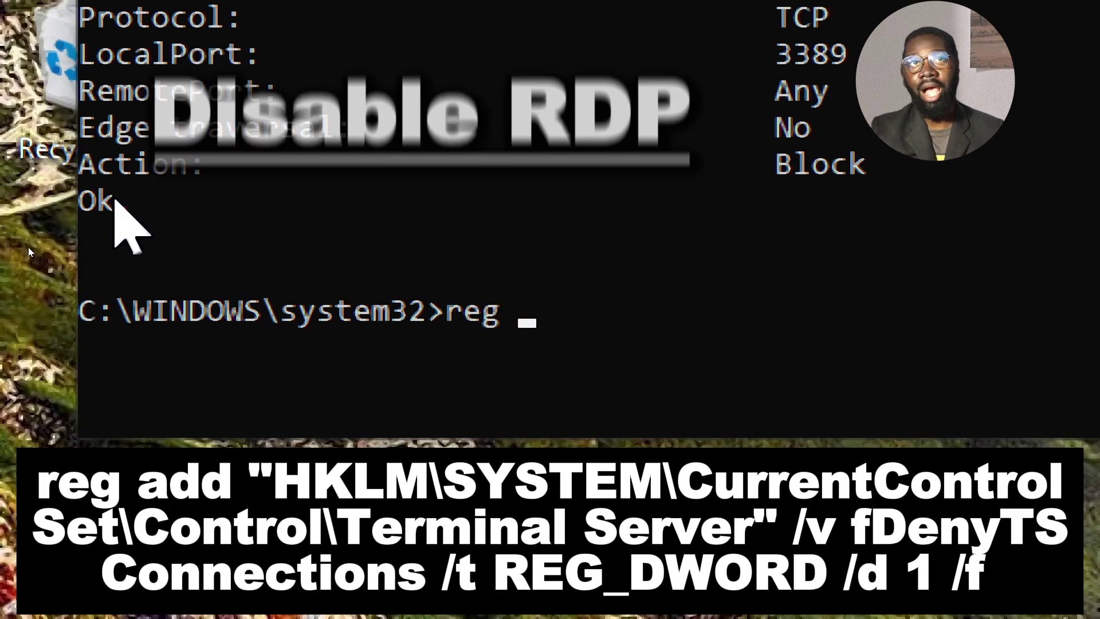
pyautogui.write('add "HK')
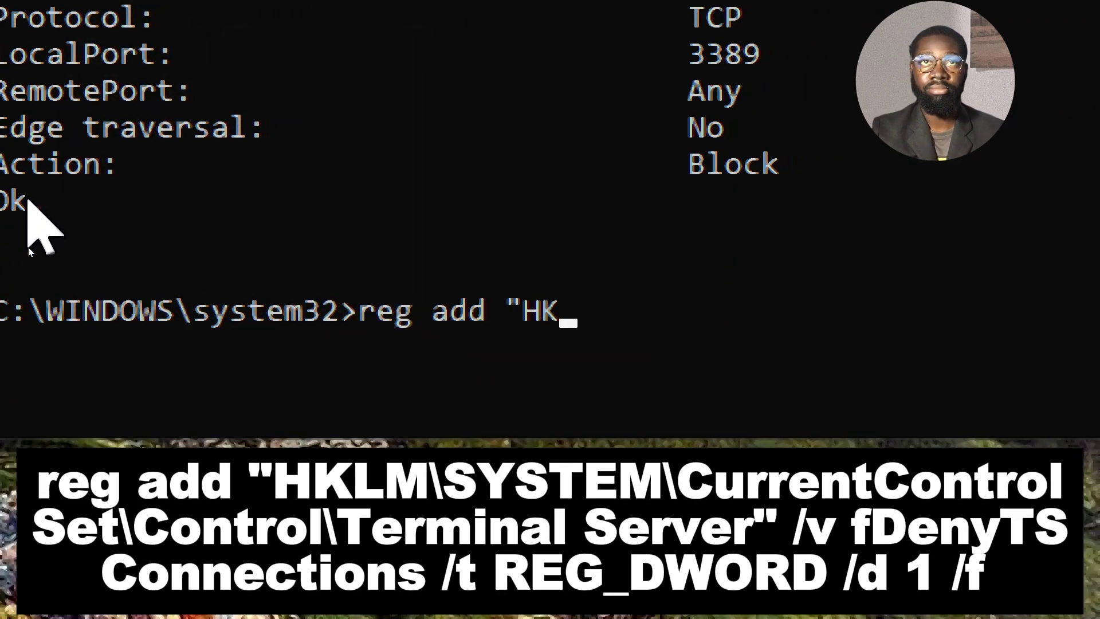
pyautogui.write('LM\\SYSTEM\\C')
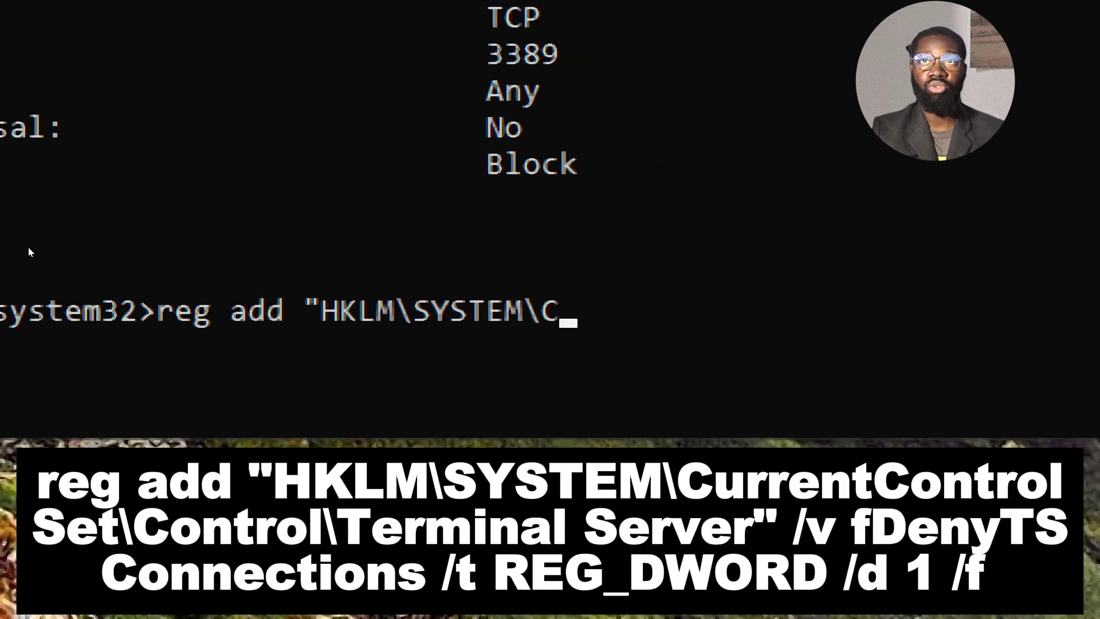
pyautogui.write('urrentCon')
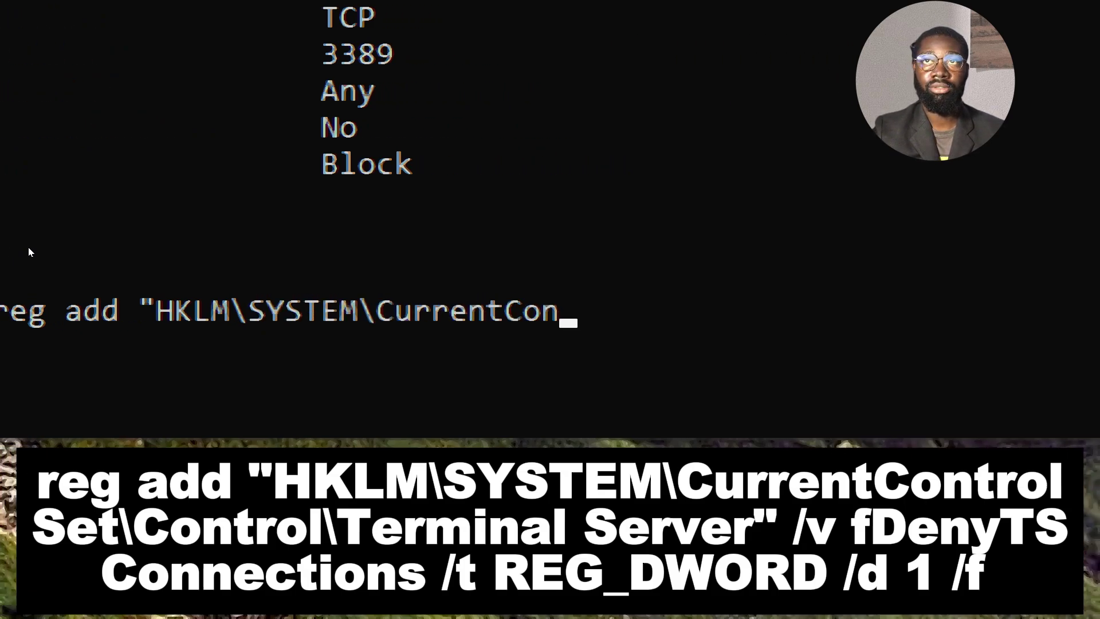
pyautogui.write('trolSet\\Con')
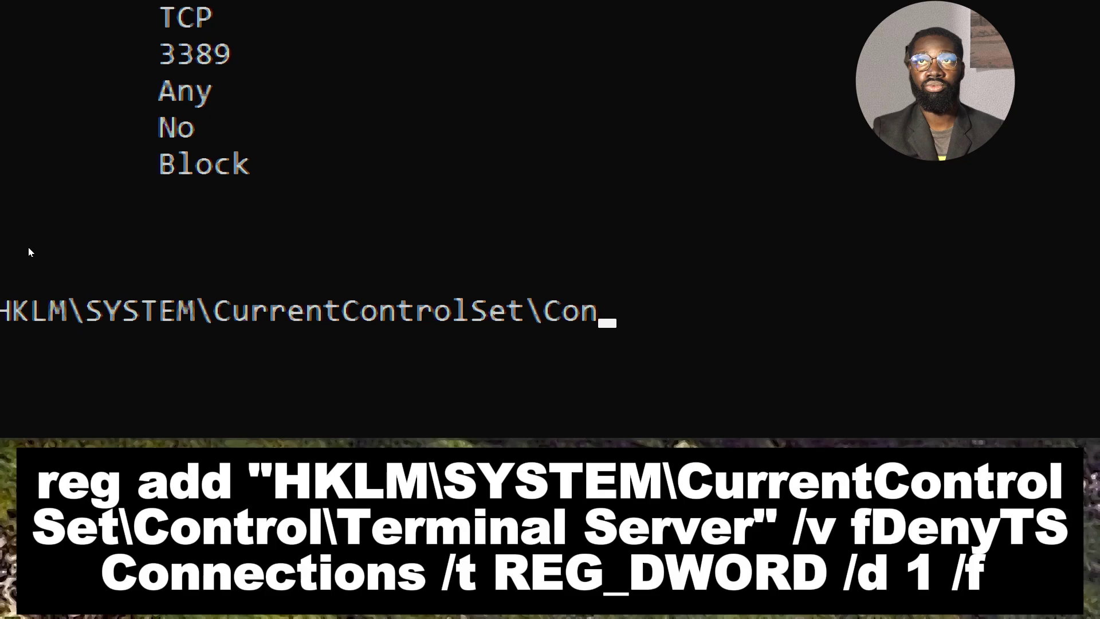
pyautogui.write('trol\\Termi')
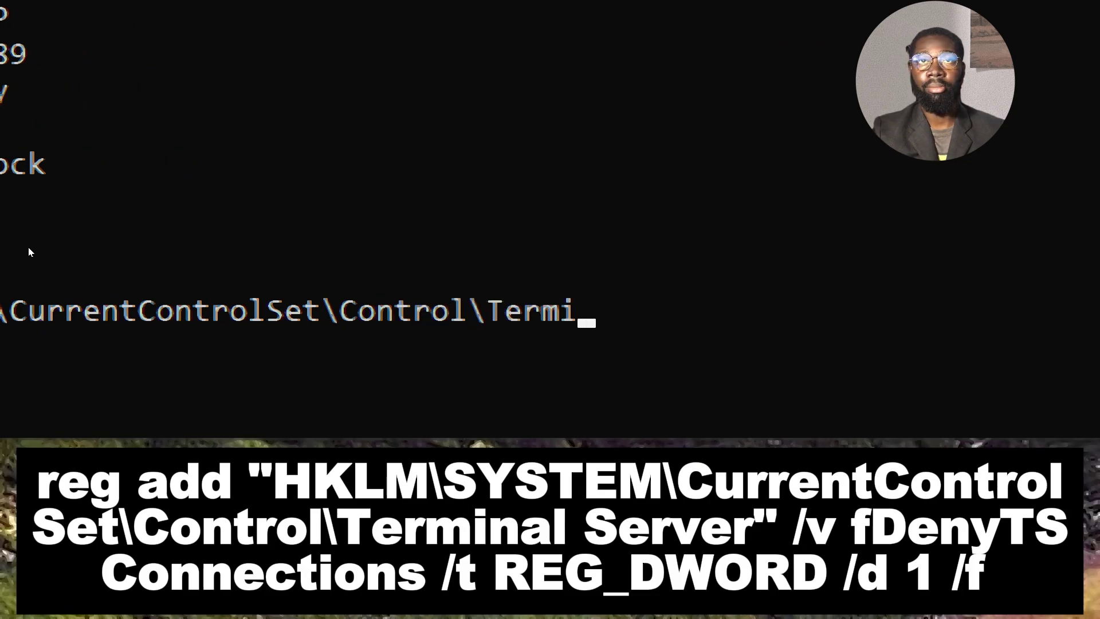
pyautogui.write('nal S')
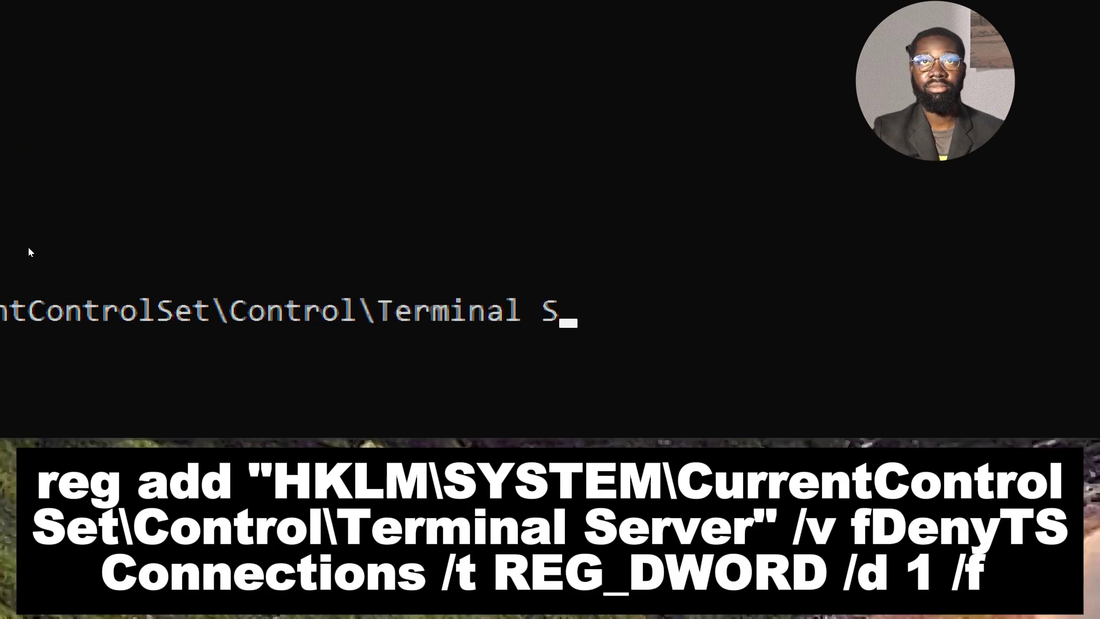
pyautogui.write('erver" /')
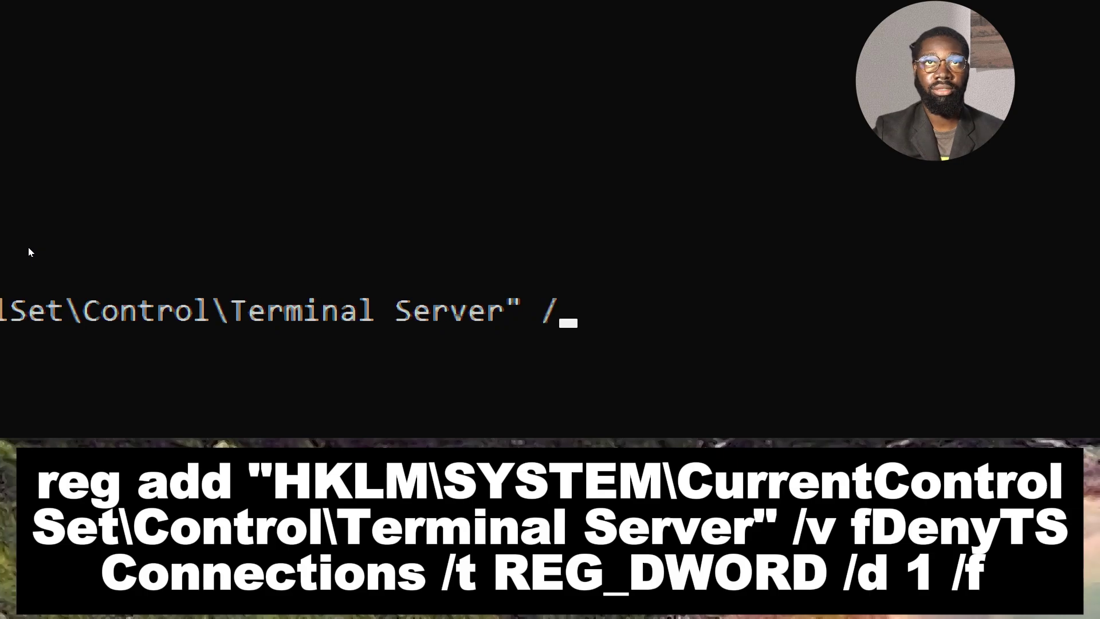
pyautogui.write('v fDen')
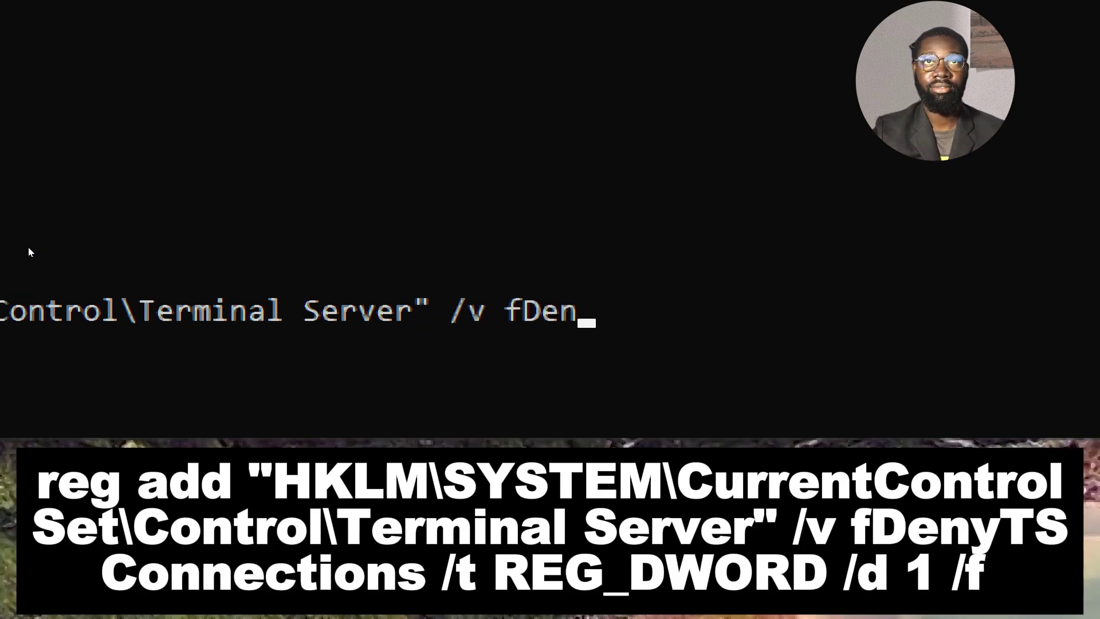
pyautogui.write('yTSConecti')
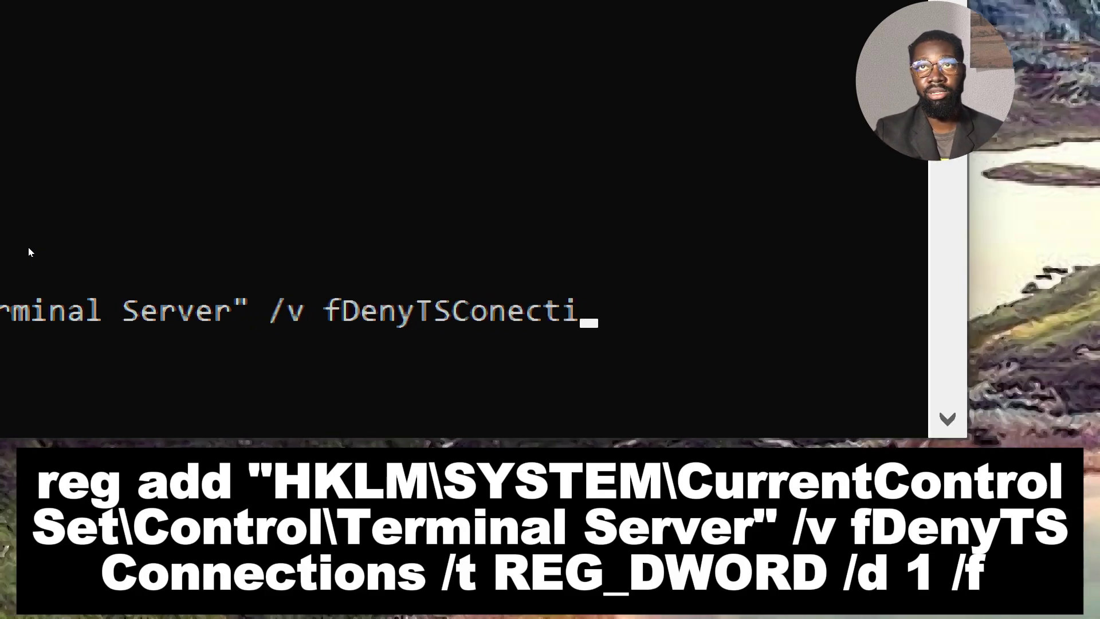
pyautogui.write('ons /t REG_DWO')
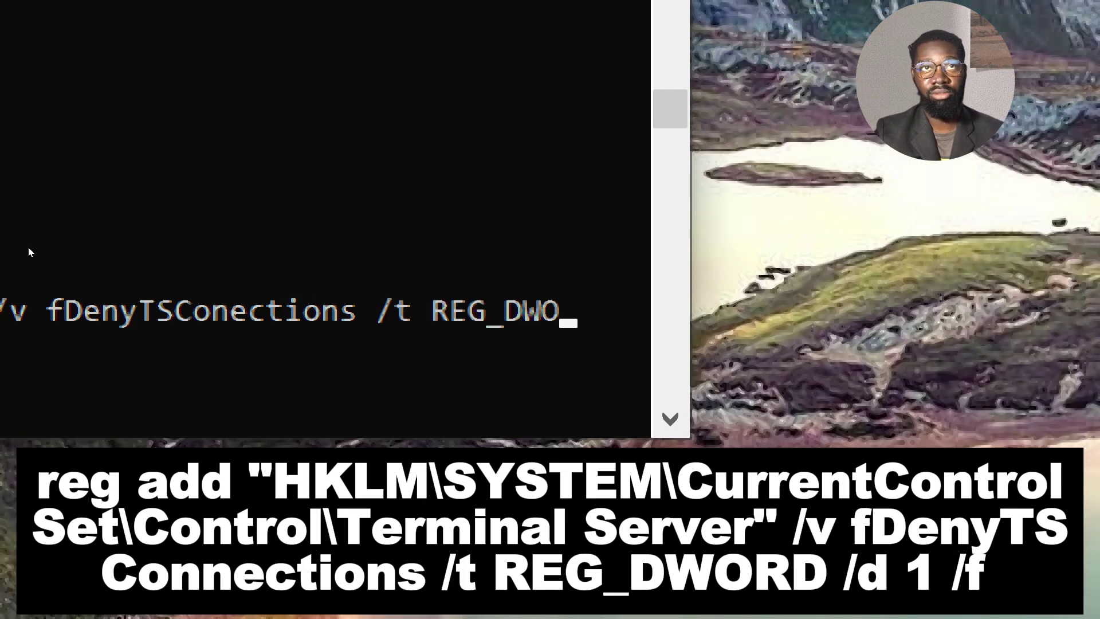
pyautogui.write('RD /d')
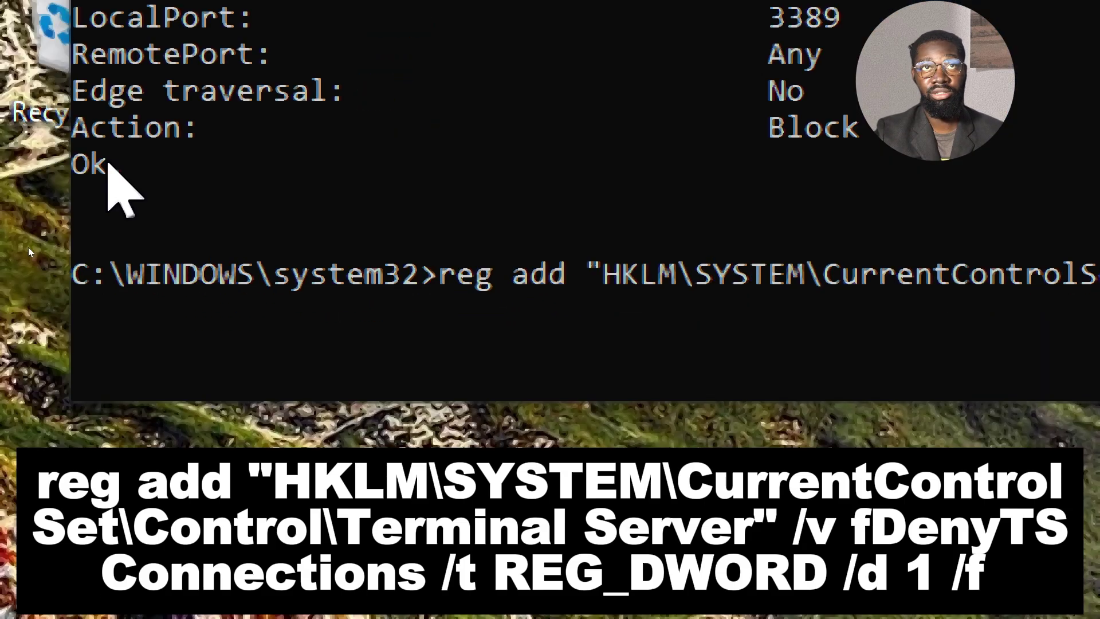
pyautogui.write(' 1 /f')
pyautogui.press('Return')
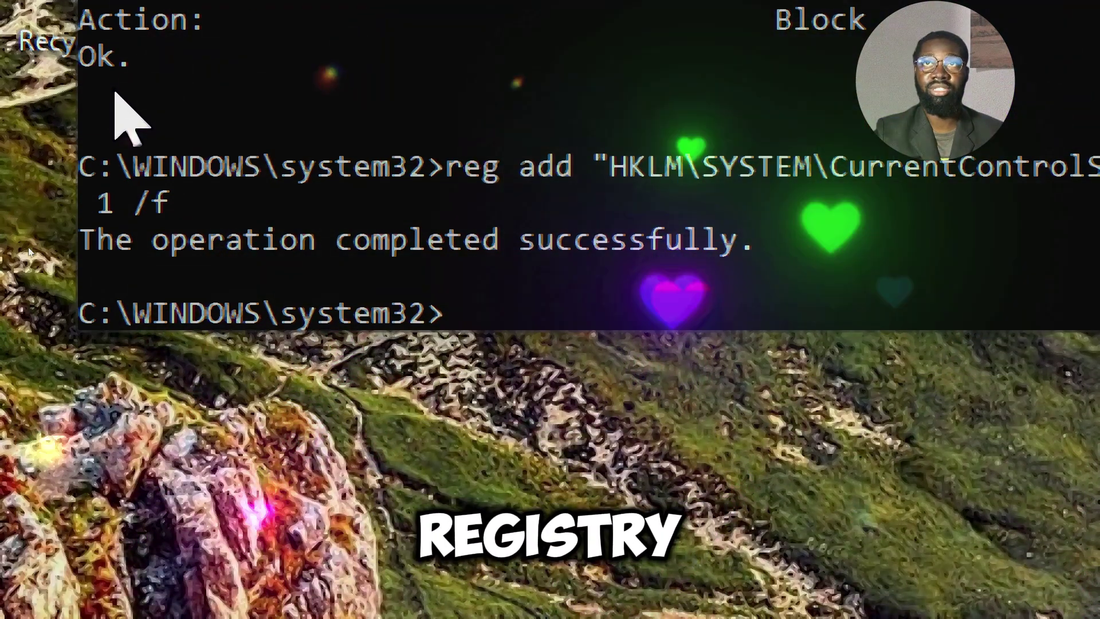
pyautogui.moveTo(93, 246); pyautogui.dragTo(797, 252)
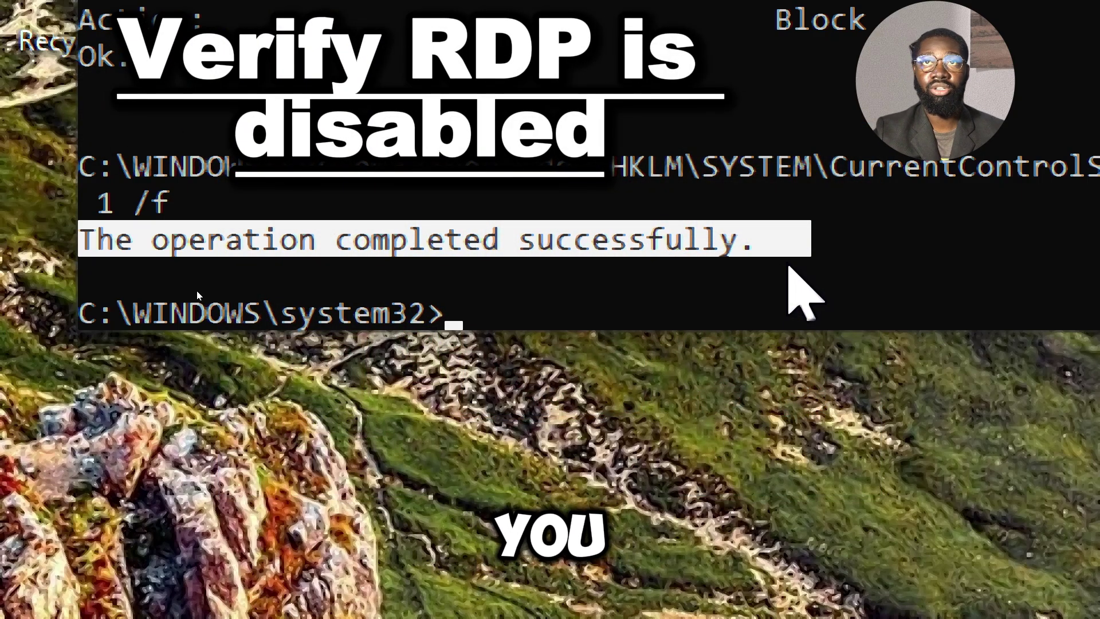
# Type a reg query for fDenyTSConnections under the Terminal Server key.
pyautogui.write('re')
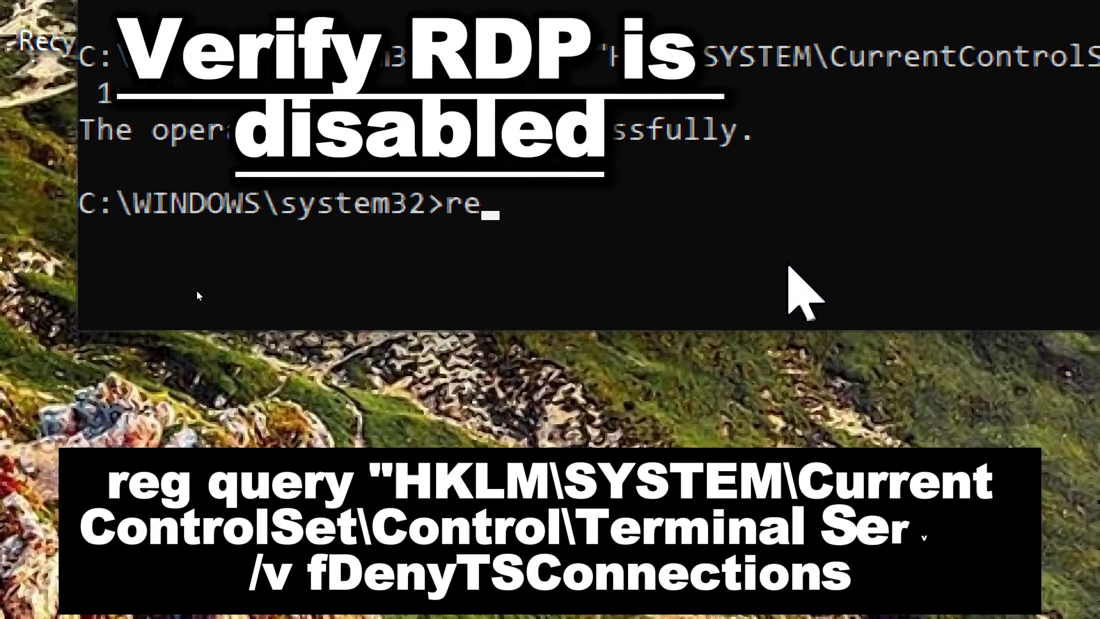
pyautogui.write('g query')
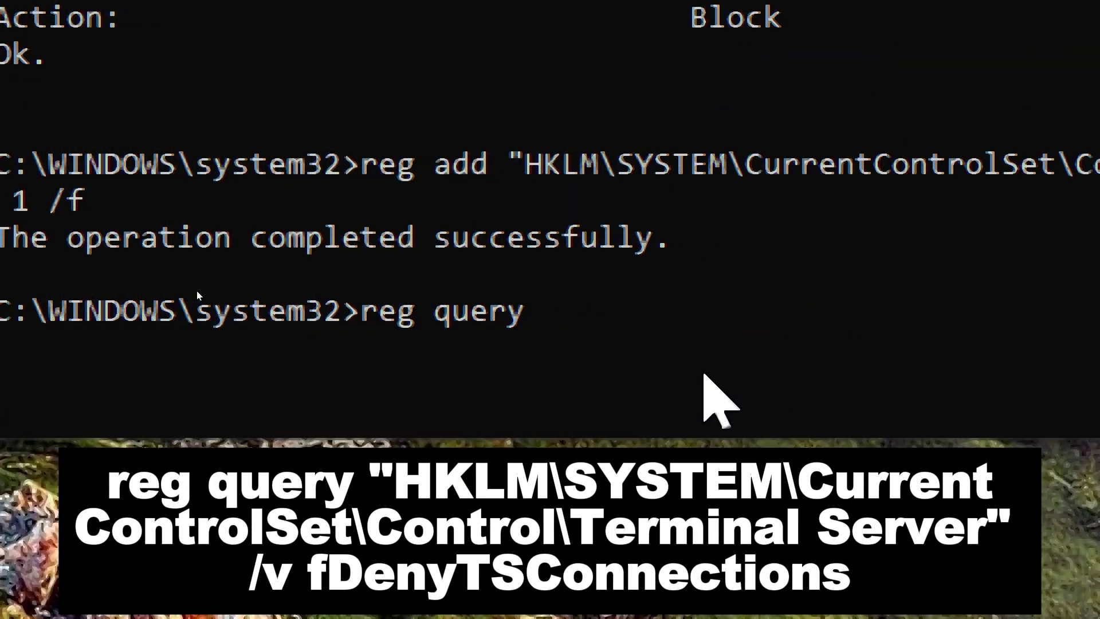
pyautogui.write(' "HK')
pyautogui.write('LM')
pyautogui.write('\\S')
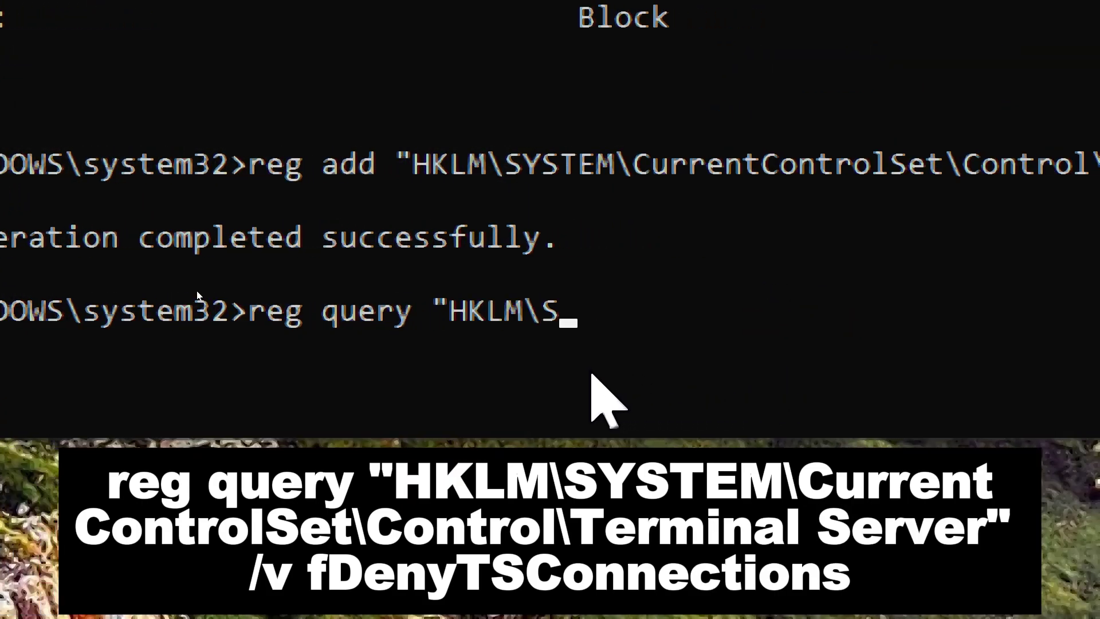
pyautogui.write('ST')
pyautogui.write('EM')
pyautogui.write('\\')
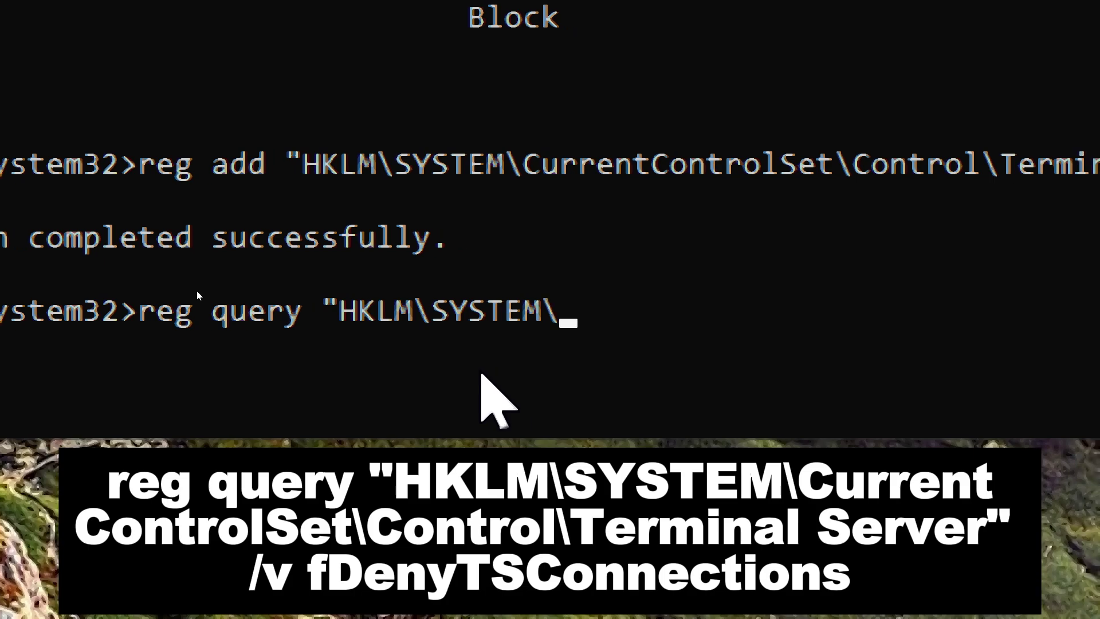
pyautogui.write('C')
pyautogui.write('urre')
pyautogui.write('ntCo')
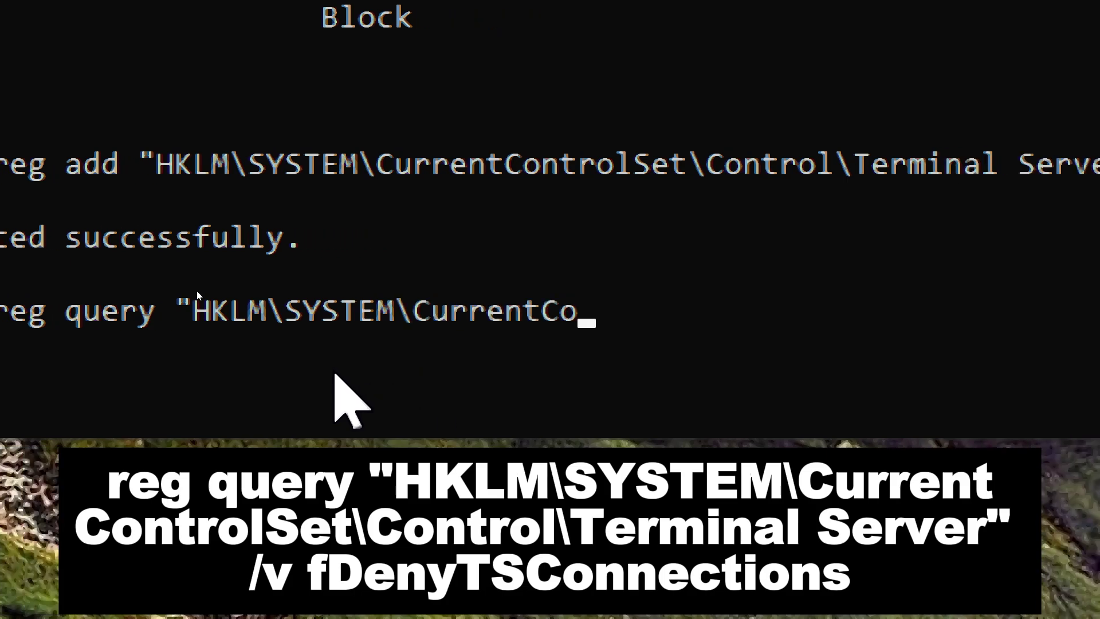
pyautogui.write('ntr')
pyautogui.write('olSe')
pyautogui.write('t')
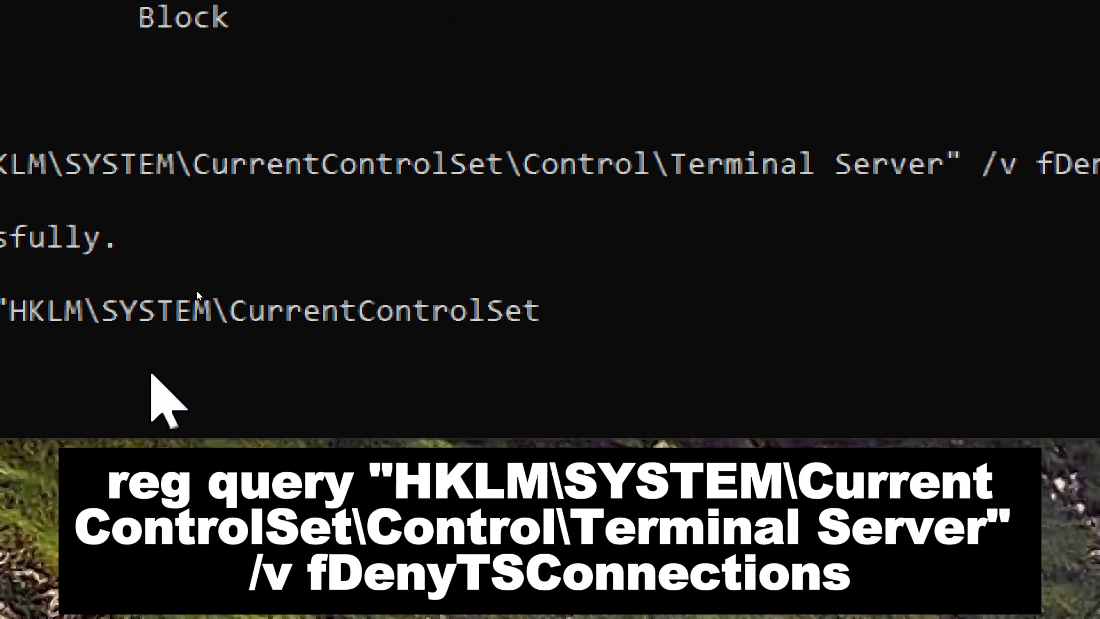
pyautogui.write('\\Control\\T')
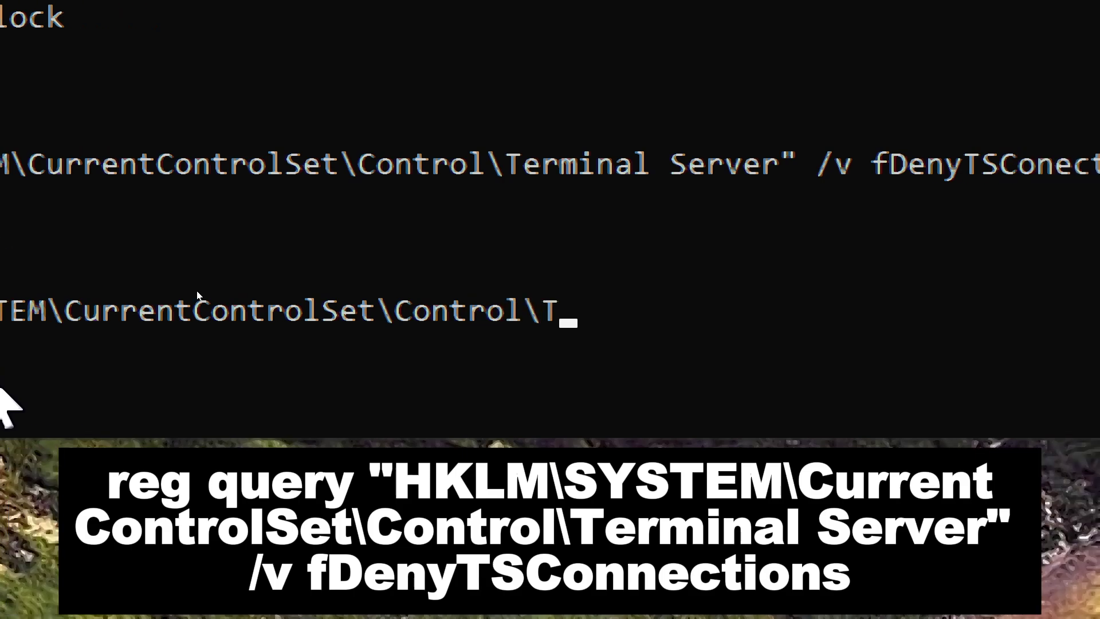
pyautogui.write('erminal Ser')
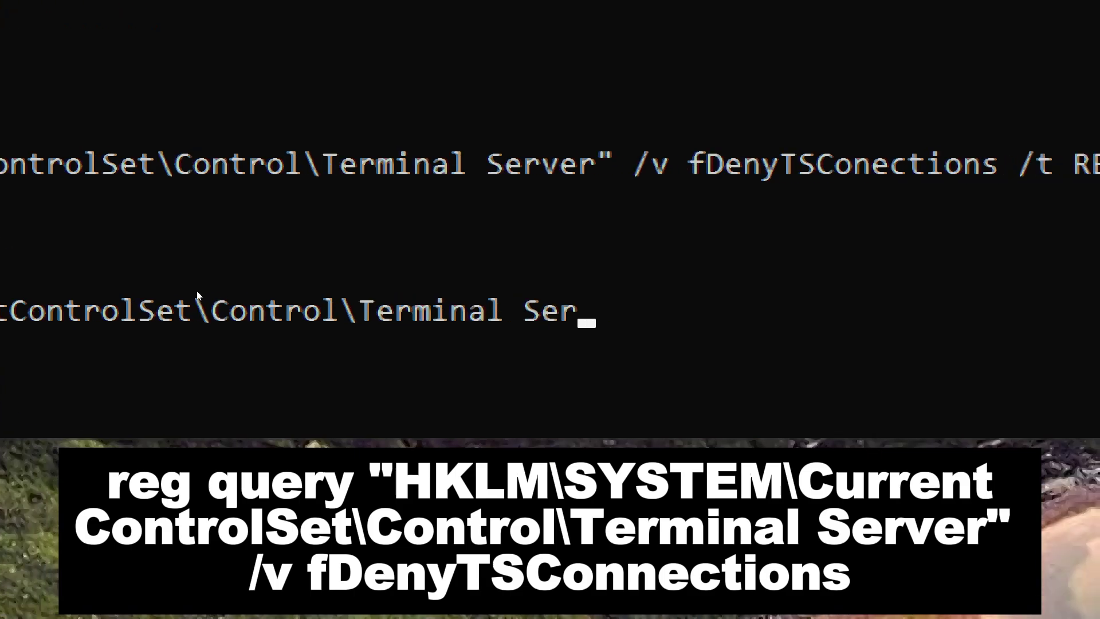
pyautogui.write('ver" /')
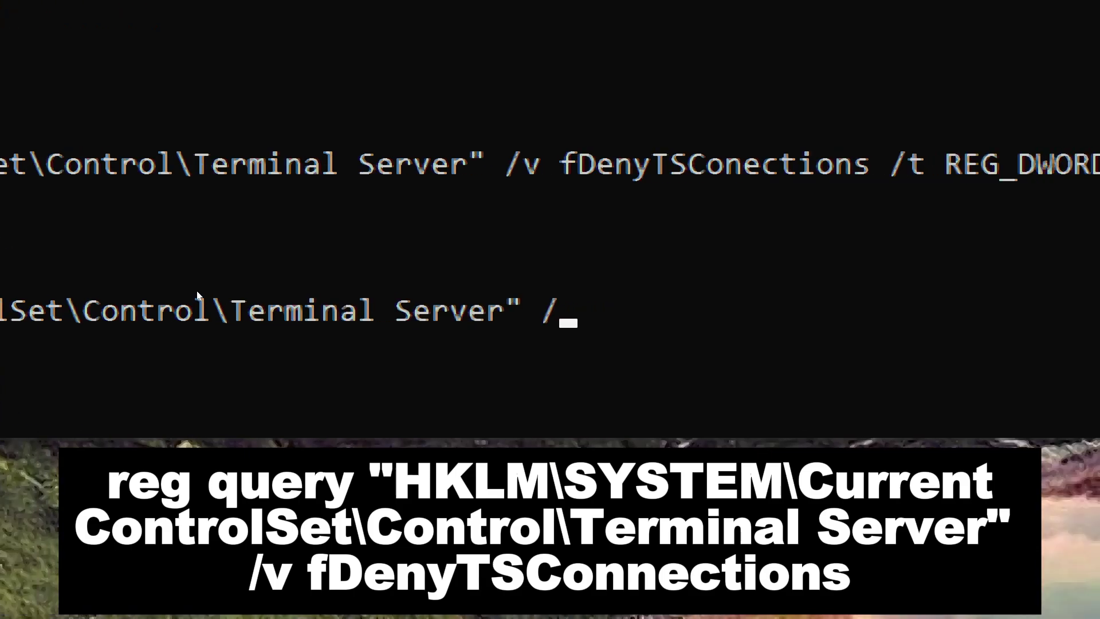
pyautogui.write('v fDeny')
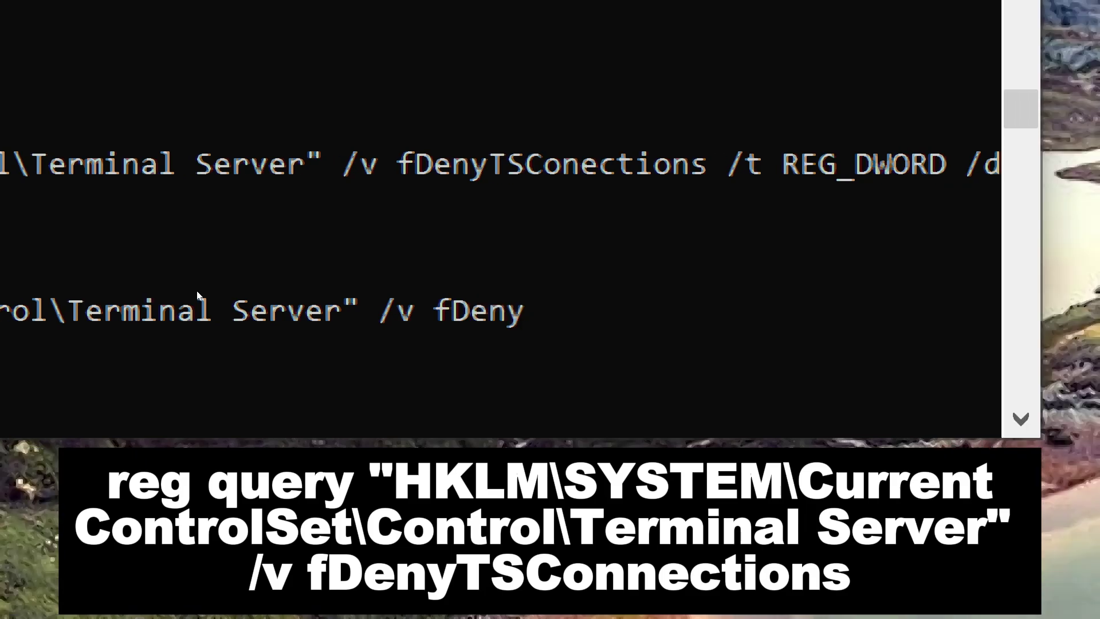
pyautogui.write('TSConnectio')
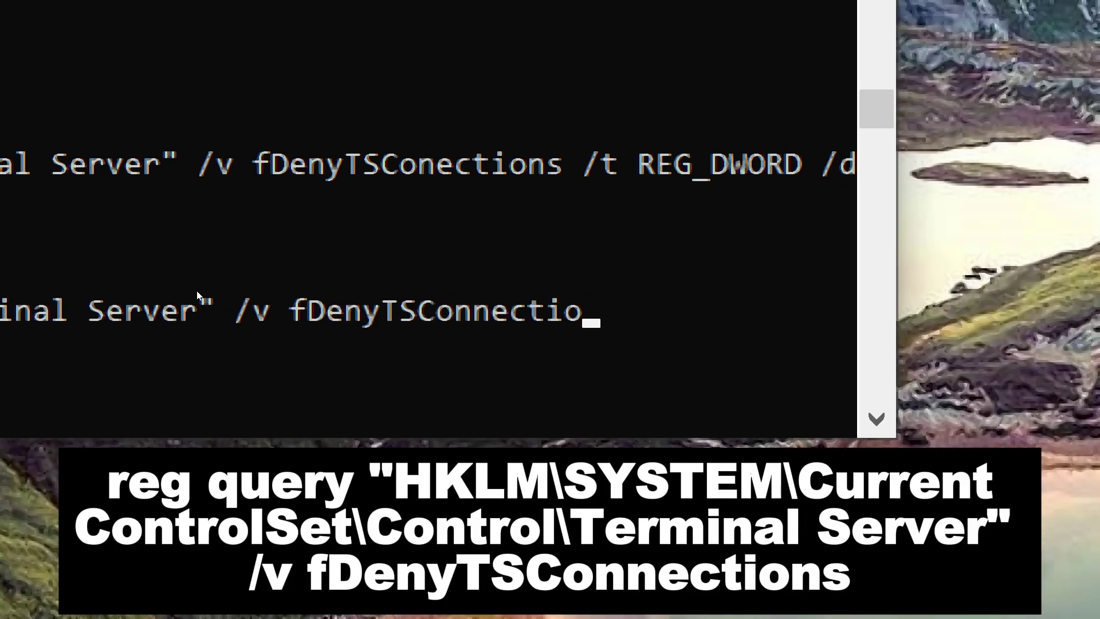
pyautogui.write('ns')
pyautogui.press('Return')
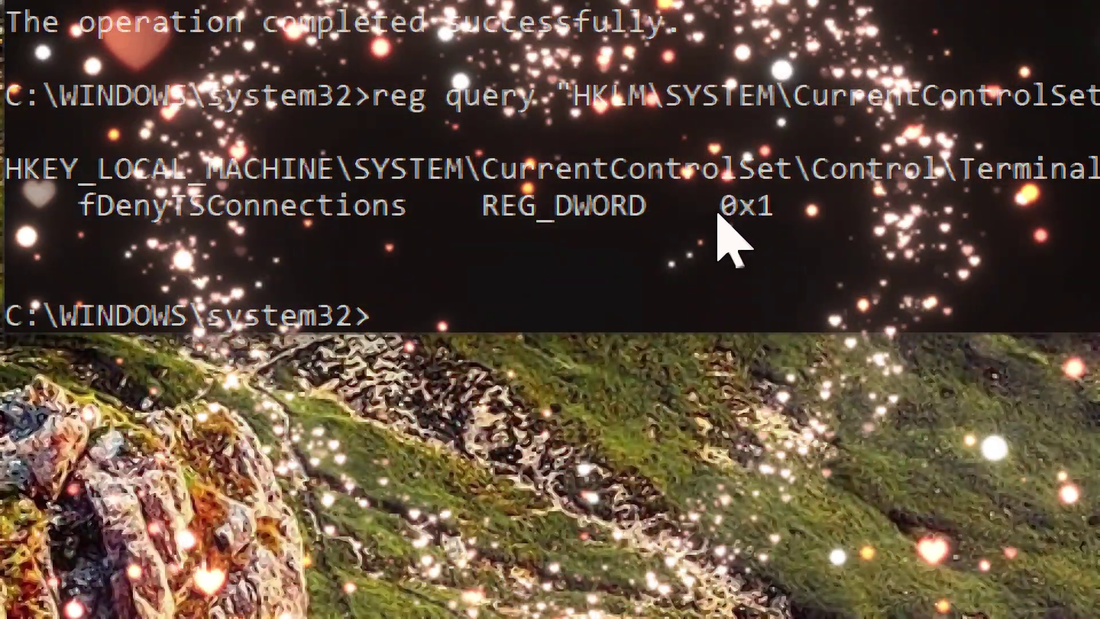
pyautogui.doubleClick(719, 212)
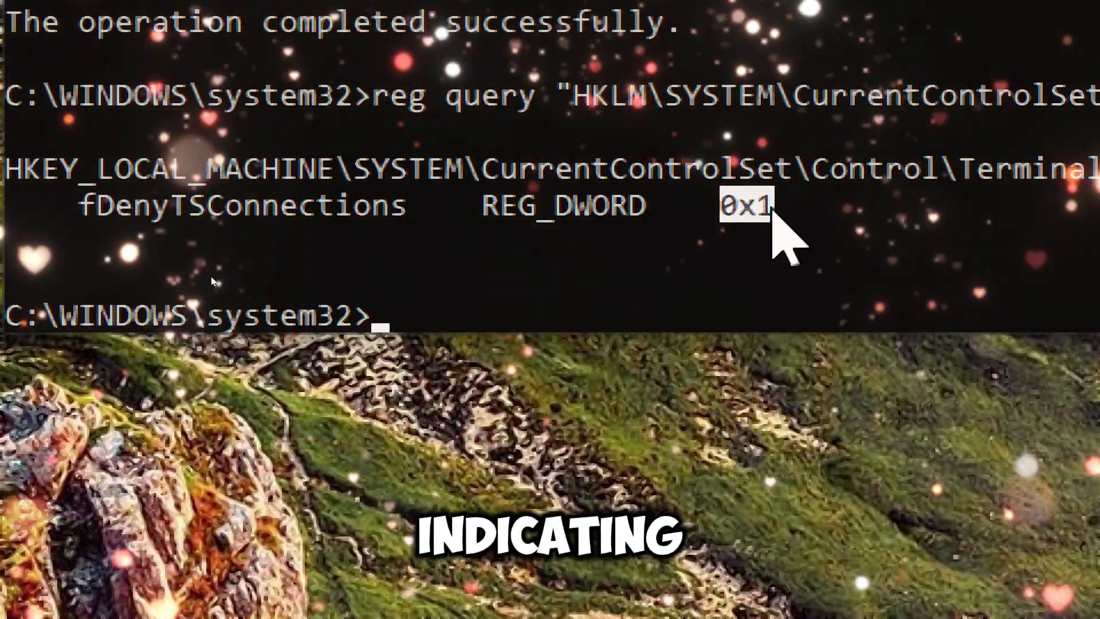